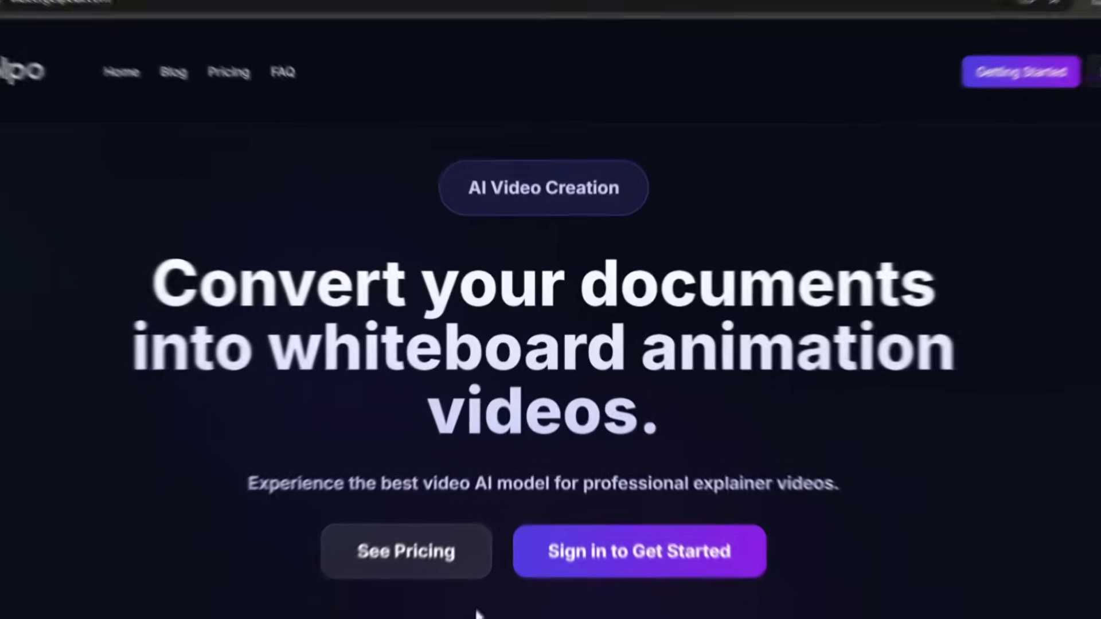
{"action": "scroll", "coordinate": [363, 199], "scroll_direction": "down", "scroll_amount": 10}
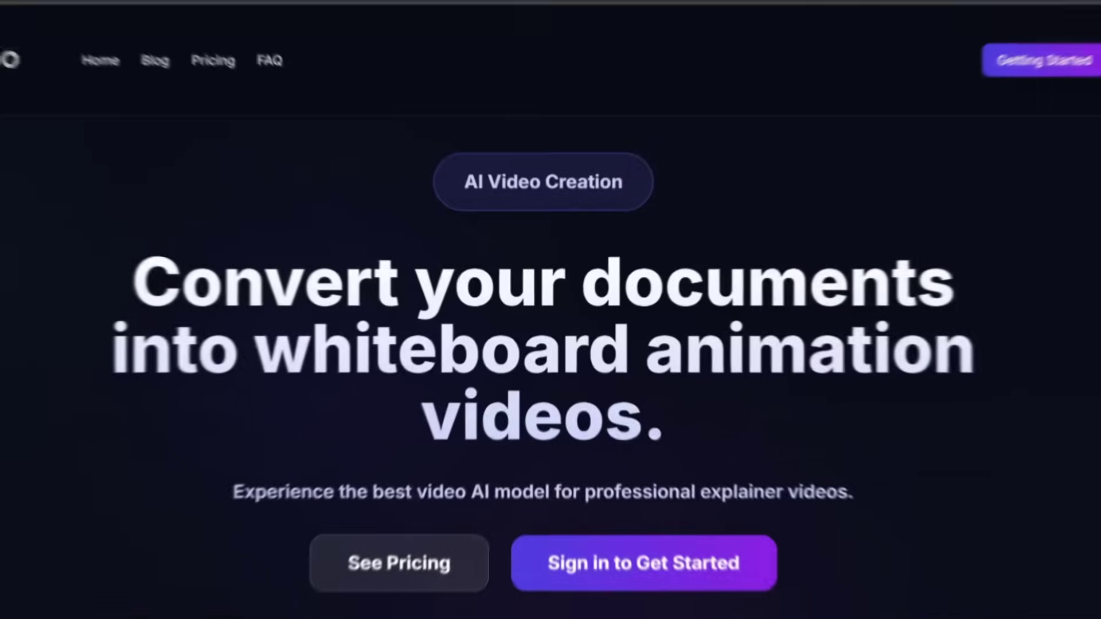
{"action": "scroll", "coordinate": [366, 206], "scroll_direction": "down", "scroll_amount": 10}
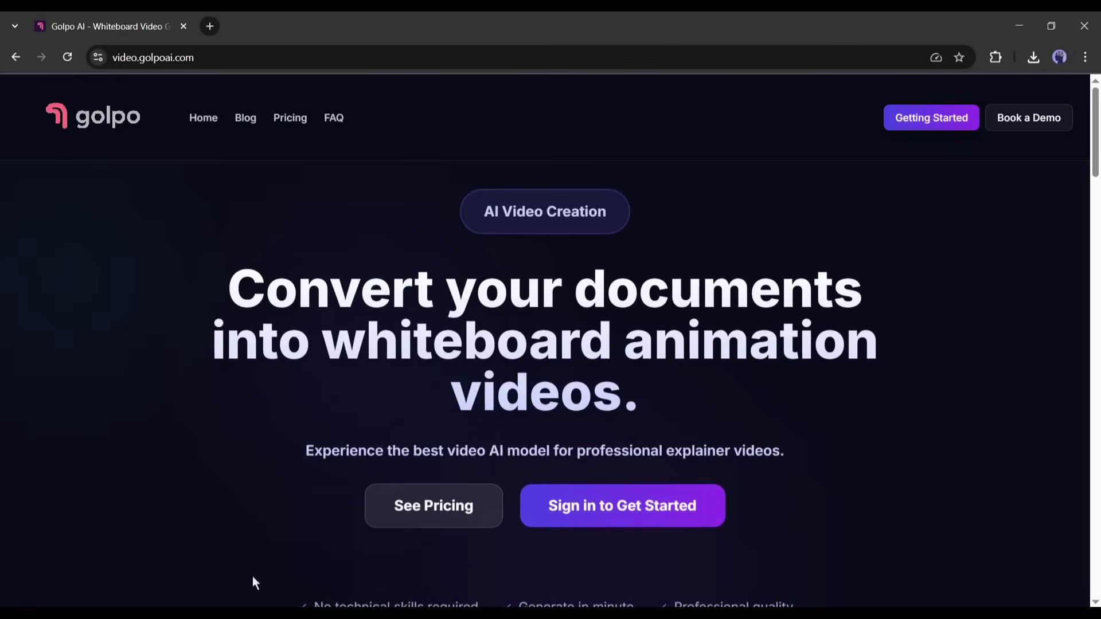
Step: Sign in to Golpo with the listed Google account
{"action": "left_click", "coordinate": [626, 510]}
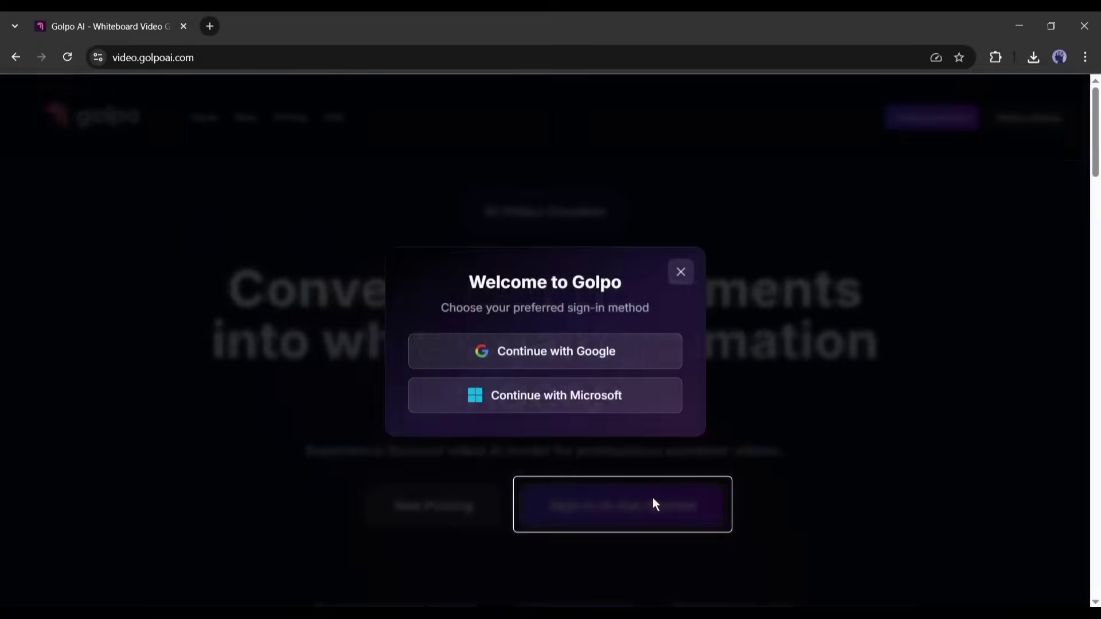
{"action": "left_click", "coordinate": [557, 361]}
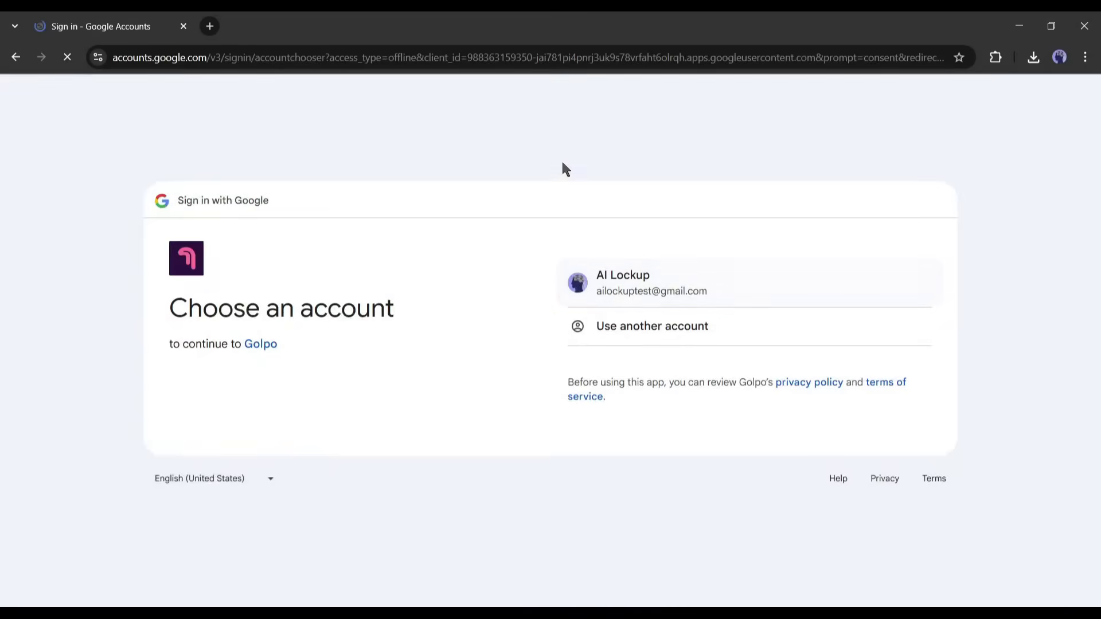
{"action": "left_click", "coordinate": [654, 295]}
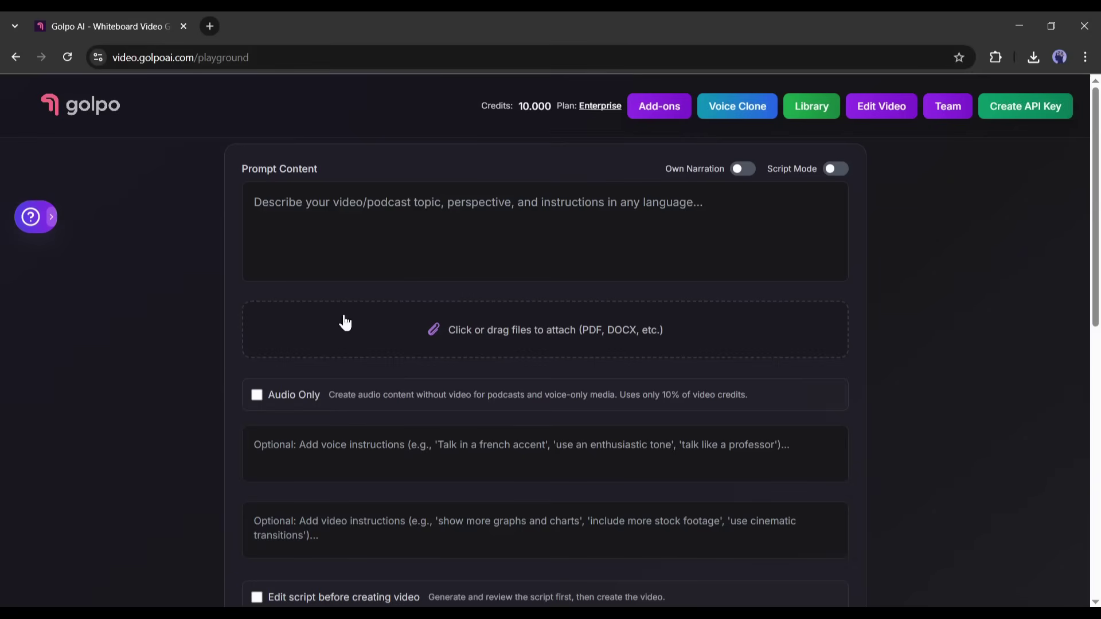
Step: Look over the video creation form and its file attachment picker without attaching a file
{"action": "scroll", "coordinate": [345, 322], "scroll_direction": "down", "scroll_amount": 1}
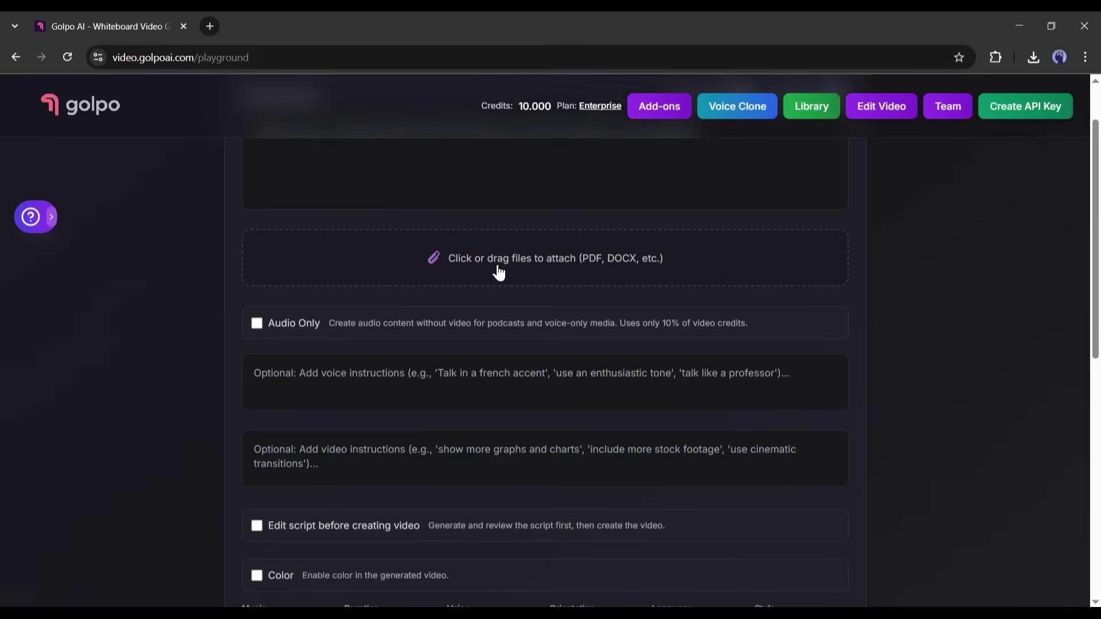
{"action": "scroll", "coordinate": [498, 273], "scroll_direction": "up", "scroll_amount": 1}
{"action": "left_click", "coordinate": [338, 196]}
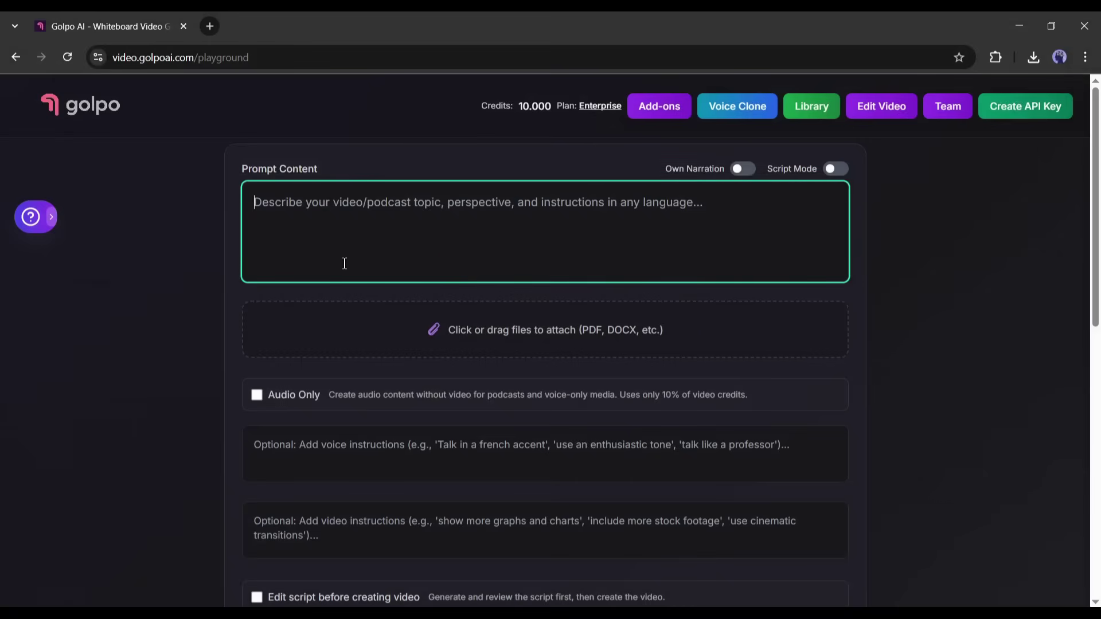
{"action": "left_click", "coordinate": [411, 331]}
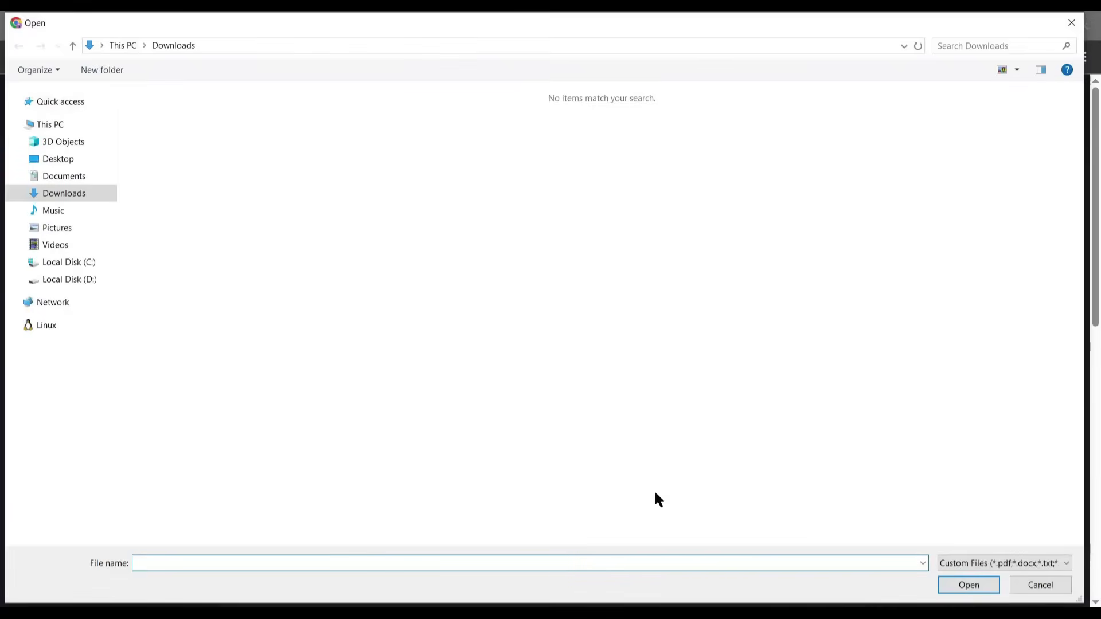
{"action": "left_click", "coordinate": [1027, 590]}
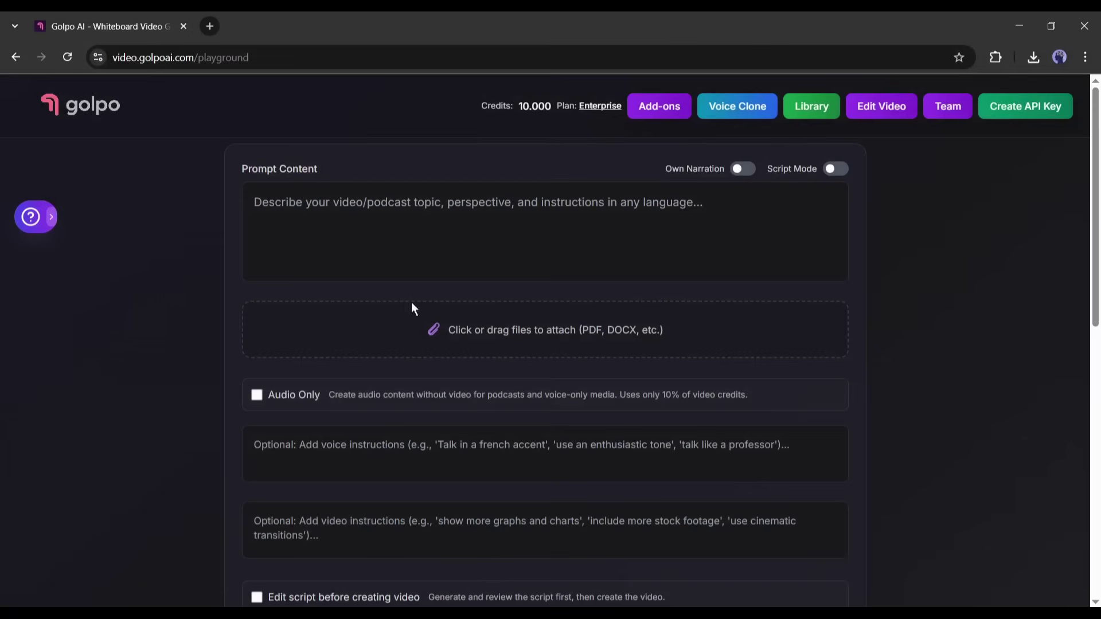
Step: Turn Own Narration and Script Mode on and off again, one after the other, to view their input fields
{"action": "left_click", "coordinate": [743, 170]}
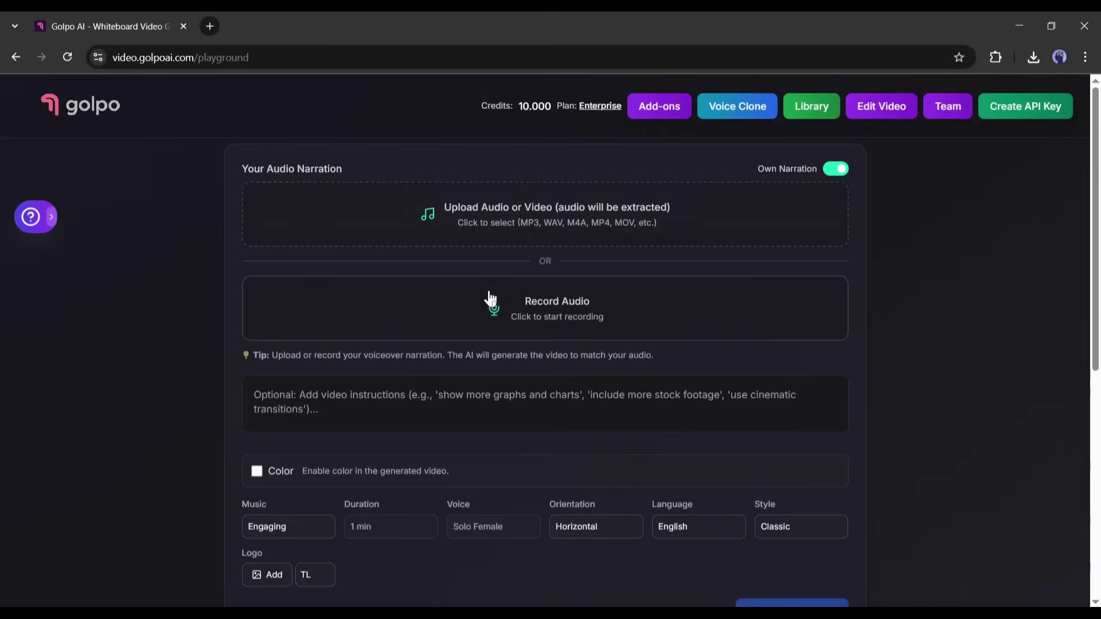
{"action": "left_click", "coordinate": [843, 171]}
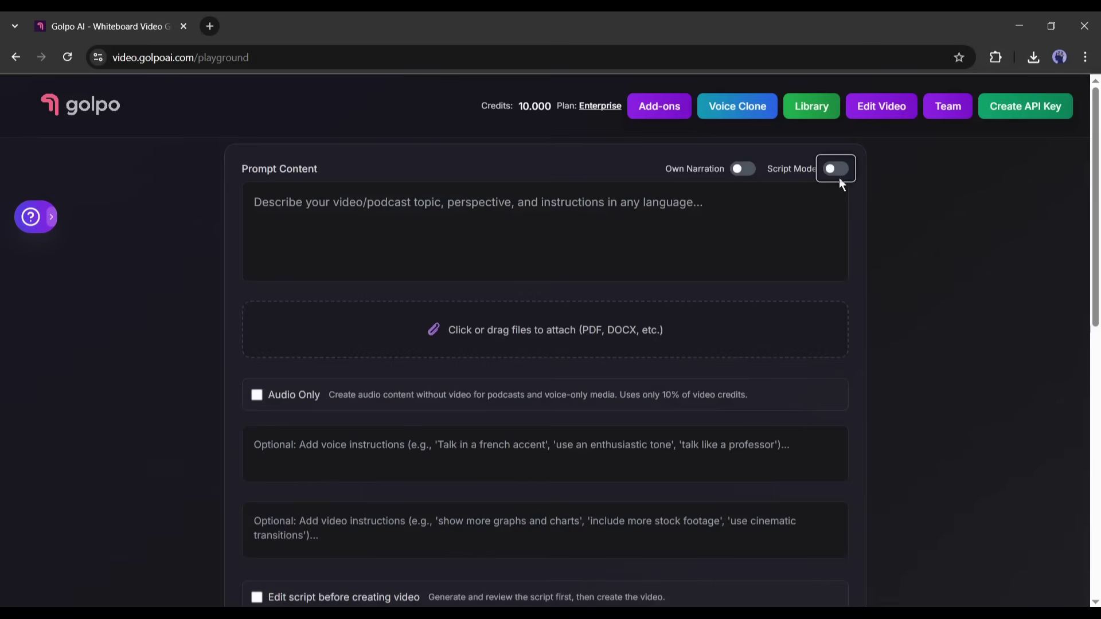
{"action": "left_click", "coordinate": [838, 174]}
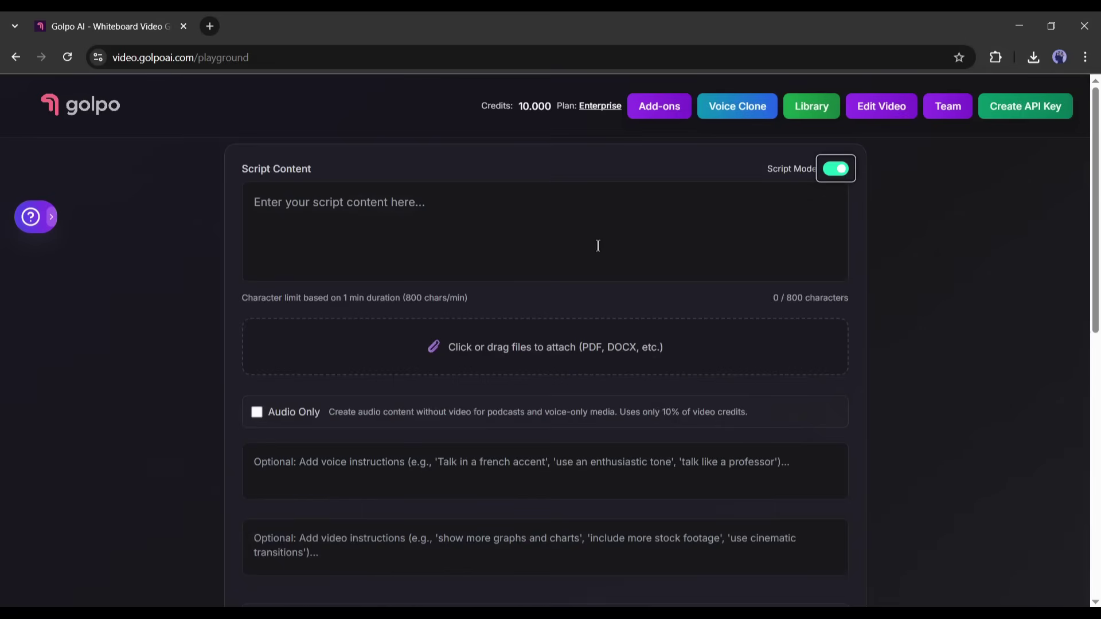
{"action": "left_click", "coordinate": [636, 217]}
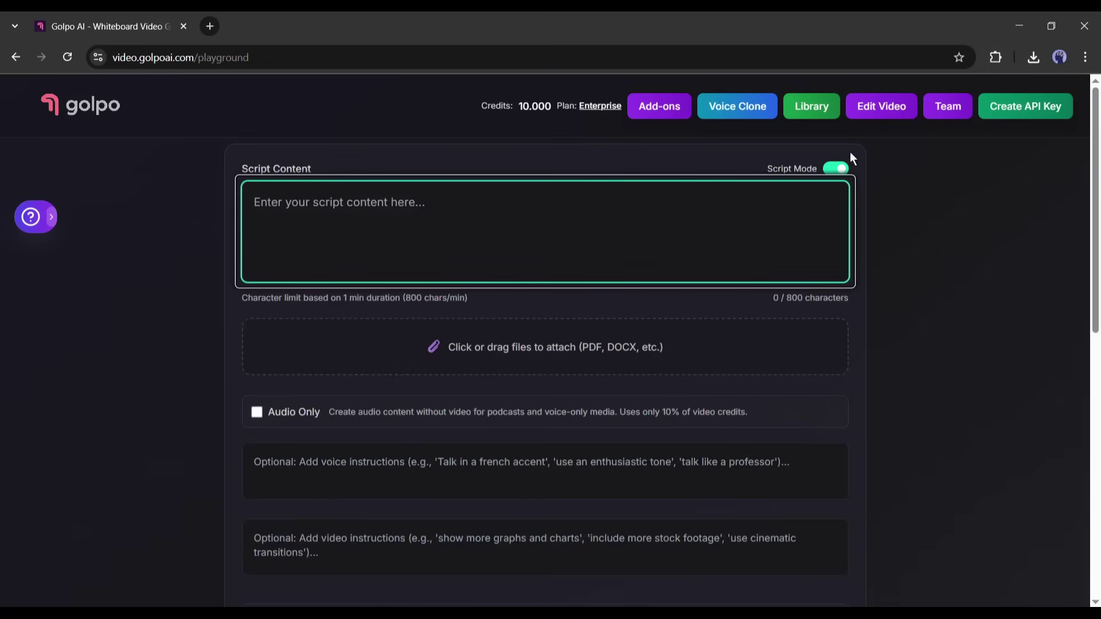
{"action": "left_click", "coordinate": [838, 169]}
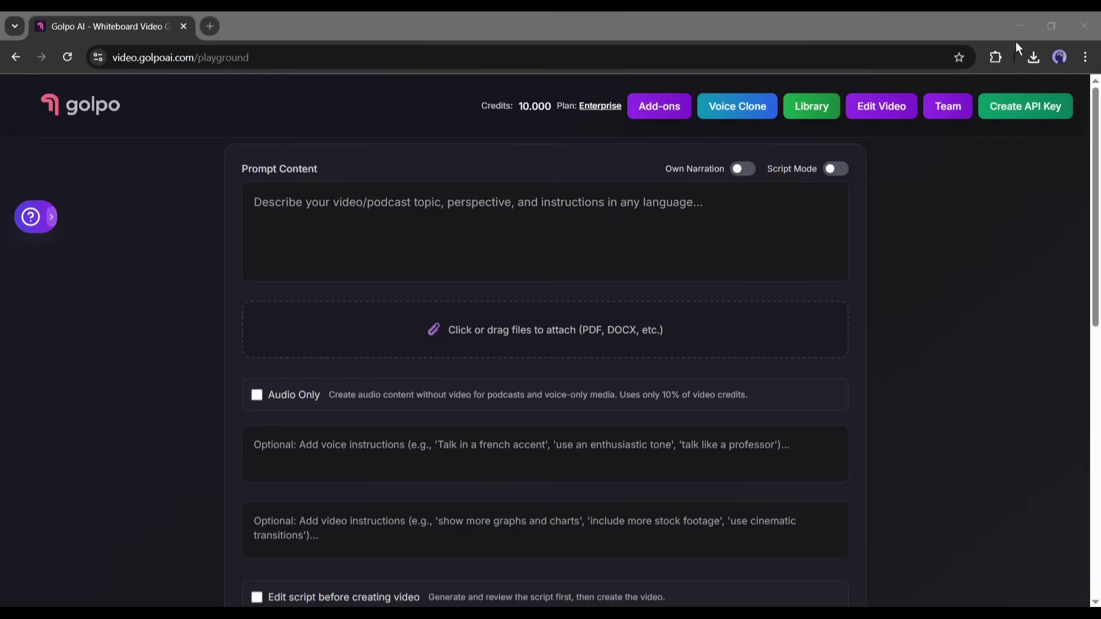
Step: Enter the prompt "Explain blockchain technology in simple terms. Cover what it is, how it works, why it's secure, and give a real-world example like Bitcoin."
{"action": "left_click", "coordinate": [1002, 18]}
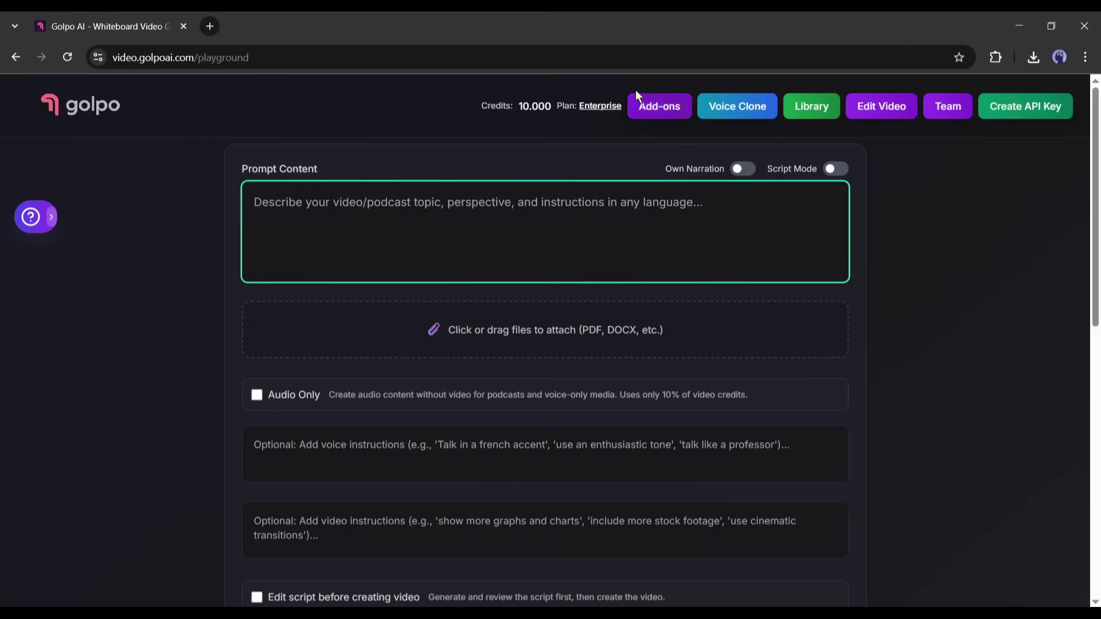
{"action": "type", "text": "Explain blockchain technology in simple terms. Cover what it is, how it works, why it's secure, and give a real-world example like Bitcoin."}
{"action": "left_click_drag", "start_coordinate": [256, 199], "coordinate": [440, 206]}
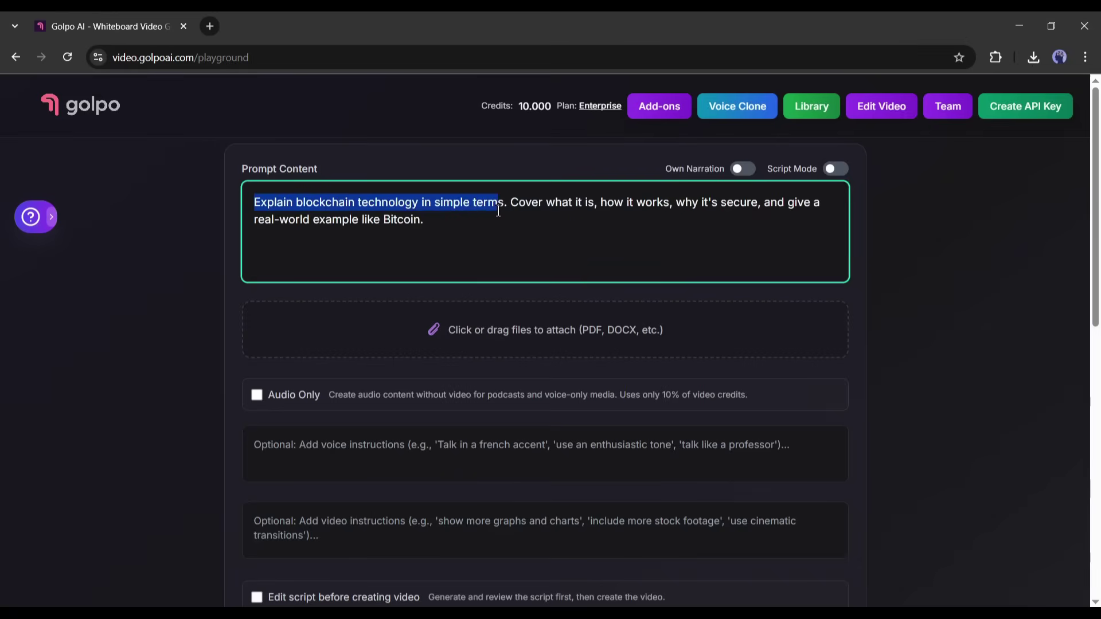
{"action": "left_click_drag", "start_coordinate": [554, 206], "coordinate": [601, 207]}
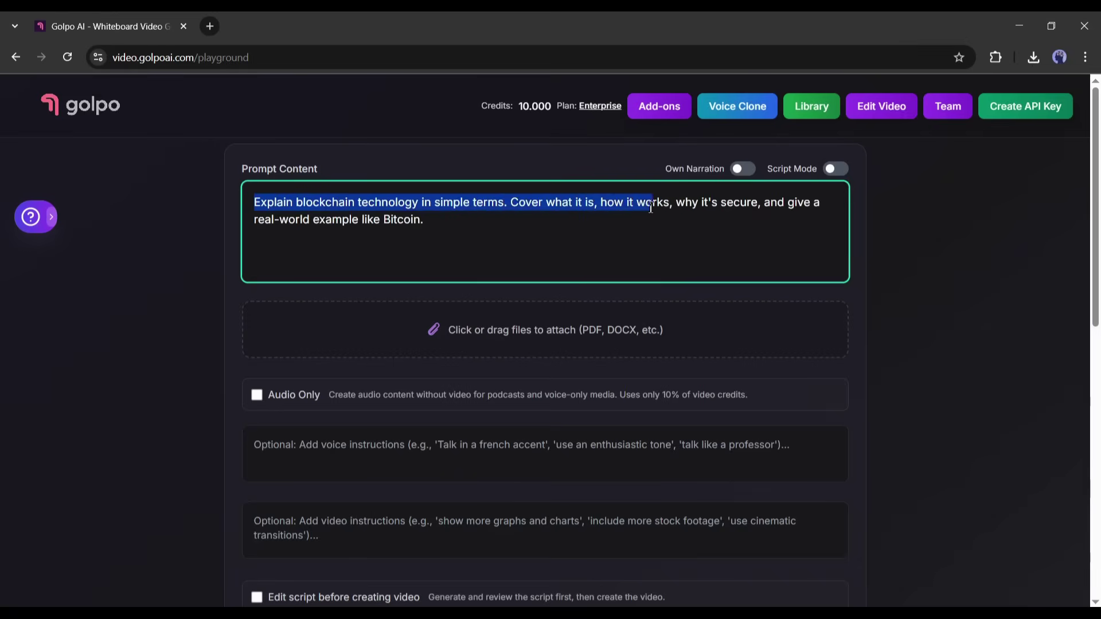
{"action": "left_click_drag", "start_coordinate": [686, 207], "coordinate": [817, 203]}
{"action": "left_click", "coordinate": [254, 219]}
{"action": "left_click_drag", "start_coordinate": [290, 220], "coordinate": [429, 220]}
{"action": "left_click", "coordinate": [437, 220]}
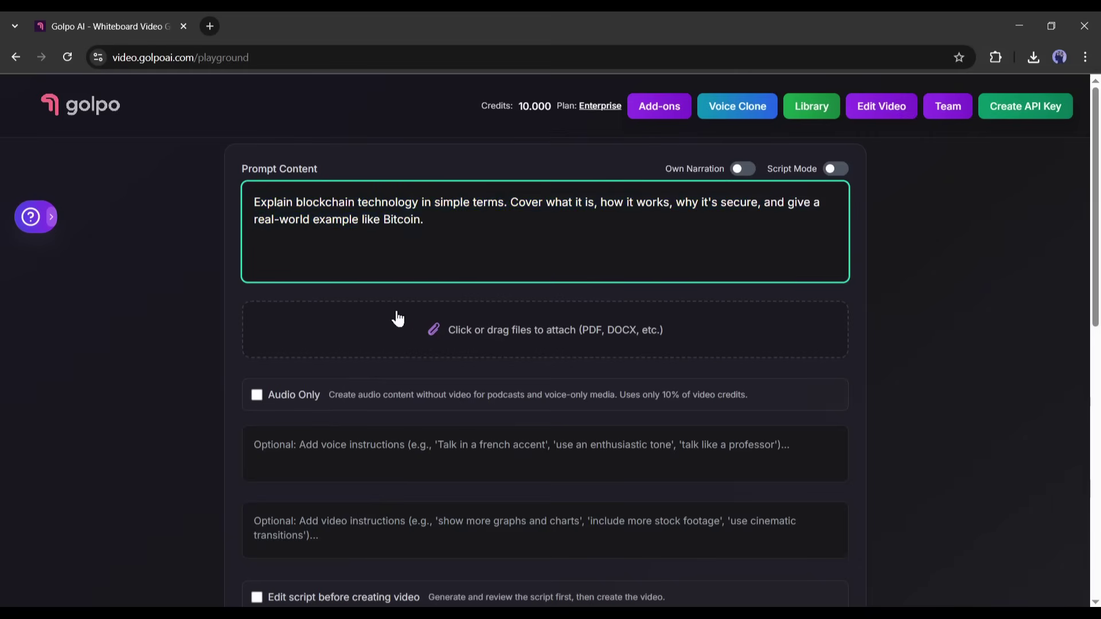
Step: Enter "Talk in conversational tone." as the voice instructions and "Show more graphics and chart" as the video instructions
{"action": "scroll", "coordinate": [407, 315], "scroll_direction": "down", "scroll_amount": 3}
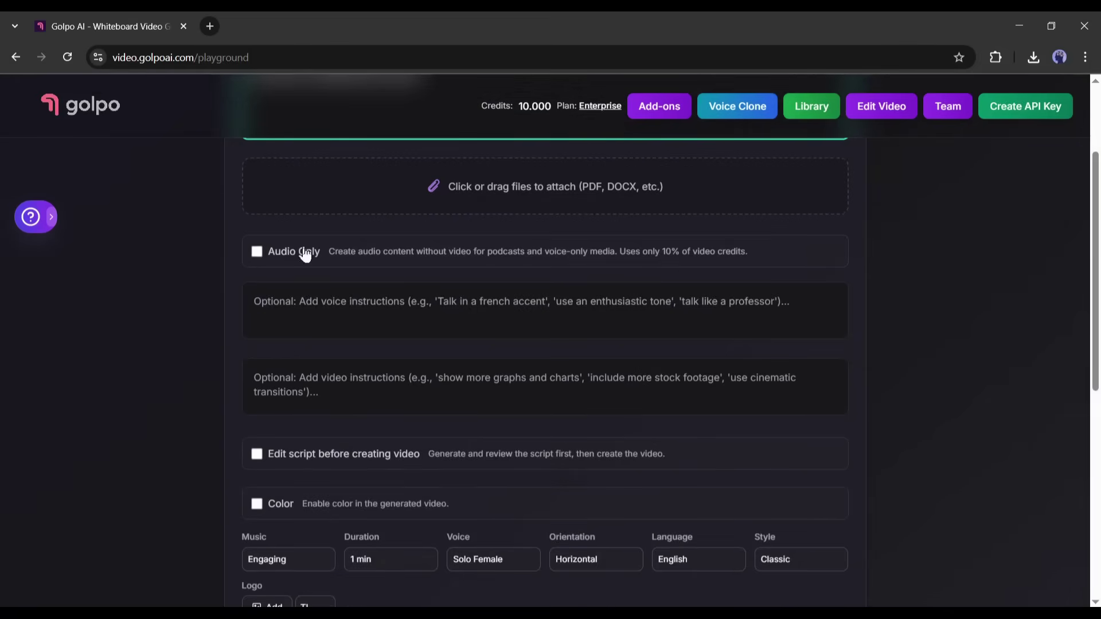
{"action": "left_click", "coordinate": [363, 299]}
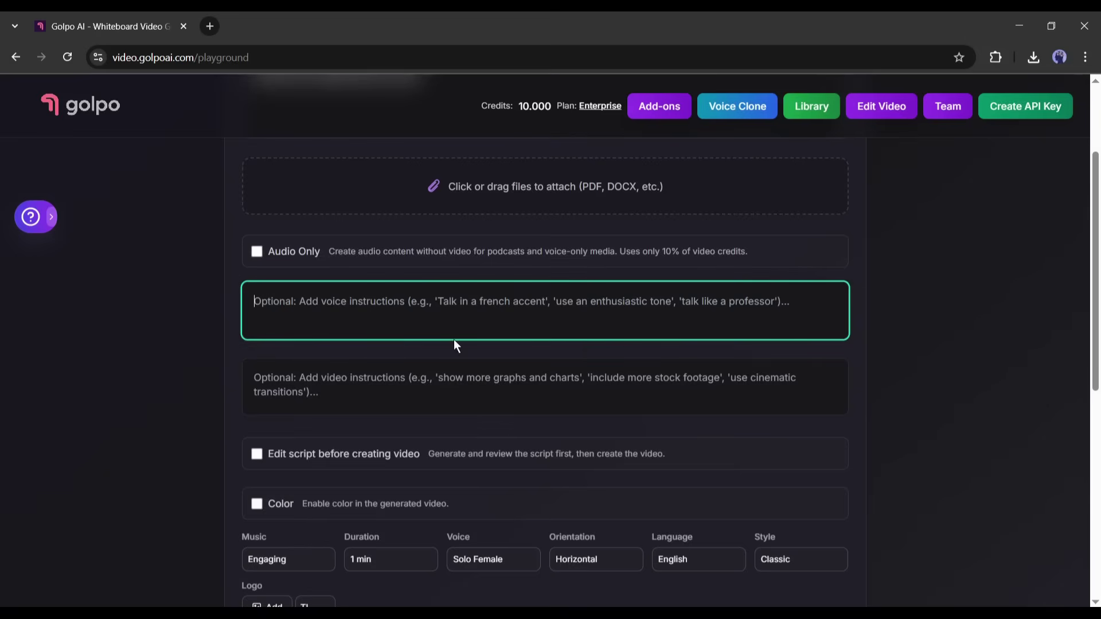
{"action": "type", "text": "Talk in conver"}
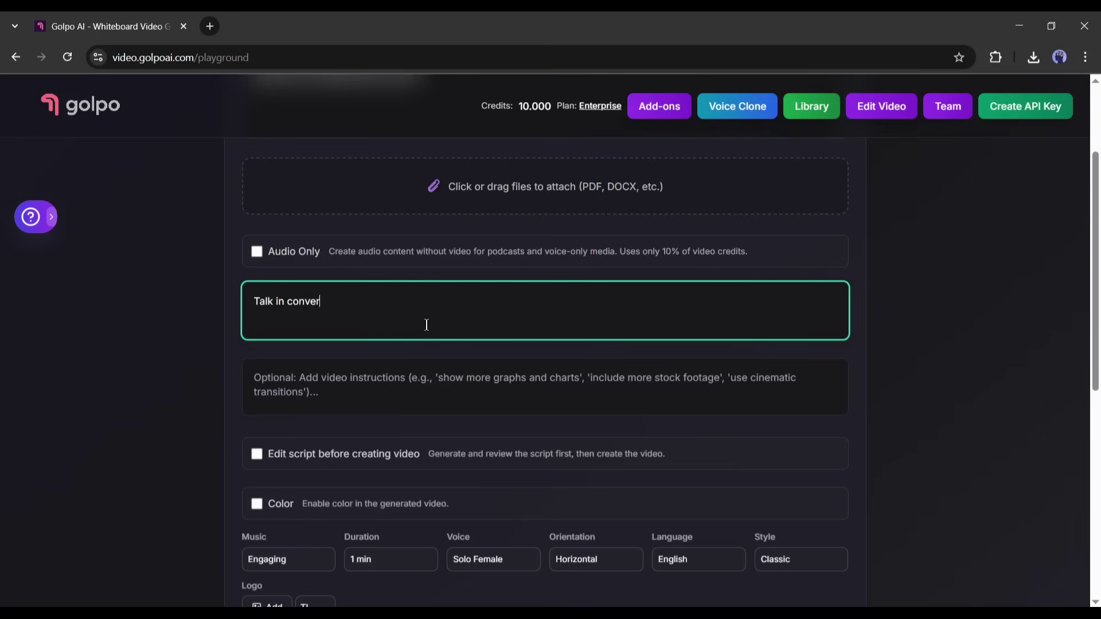
{"action": "type", "text": "sational tone"}
{"action": "scroll", "coordinate": [401, 321], "scroll_direction": "down", "scroll_amount": 1}
{"action": "type", "text": "."}
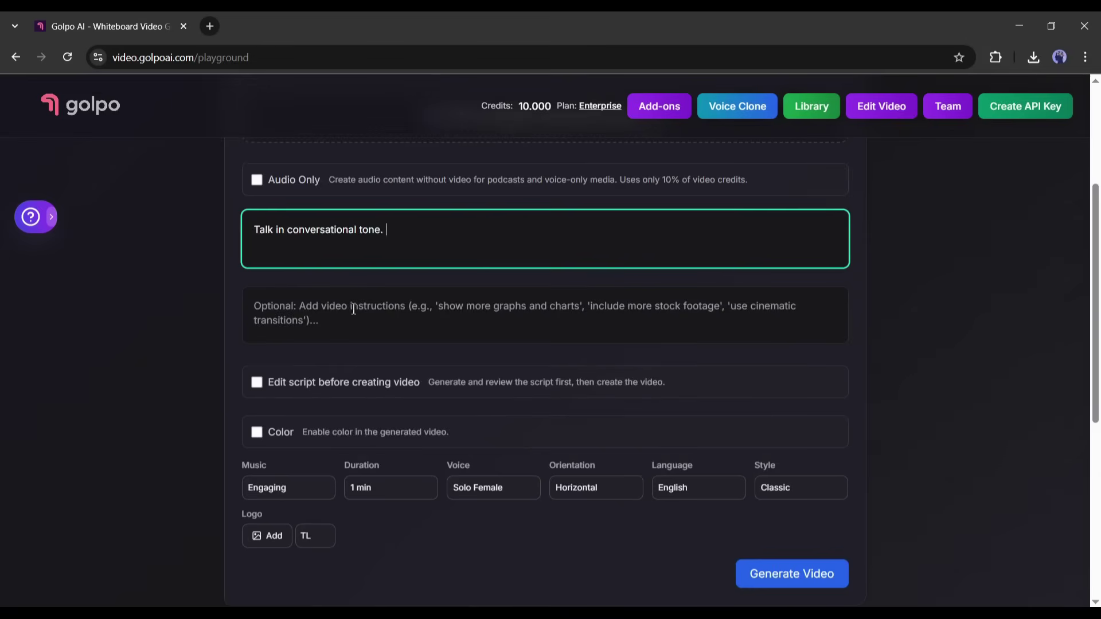
{"action": "left_click", "coordinate": [393, 315]}
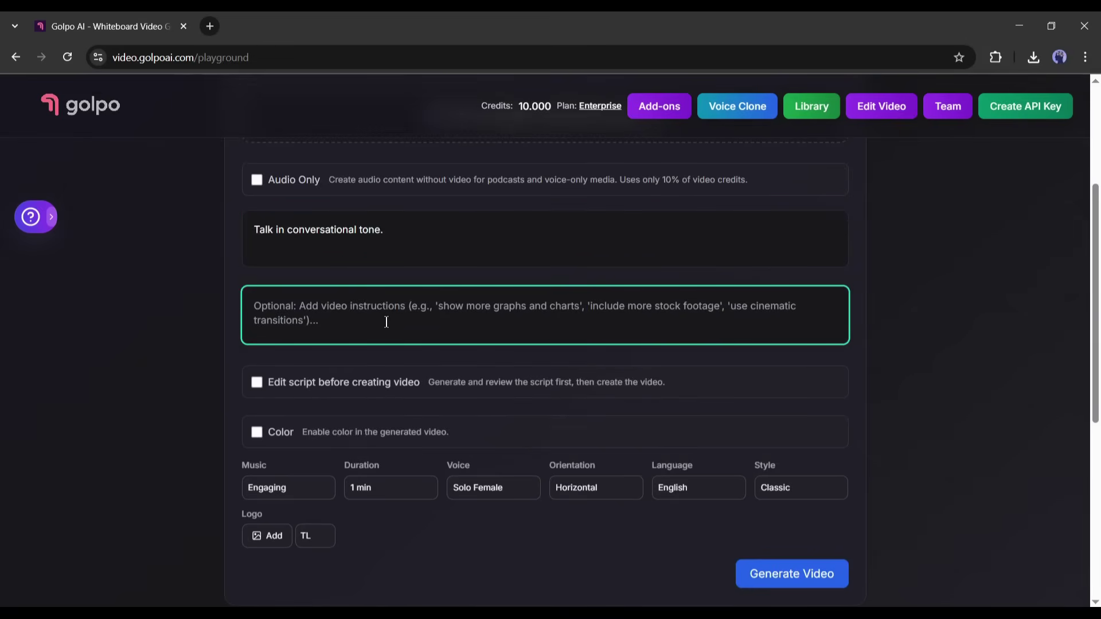
{"action": "type", "text": "Show more graphics and chart"}
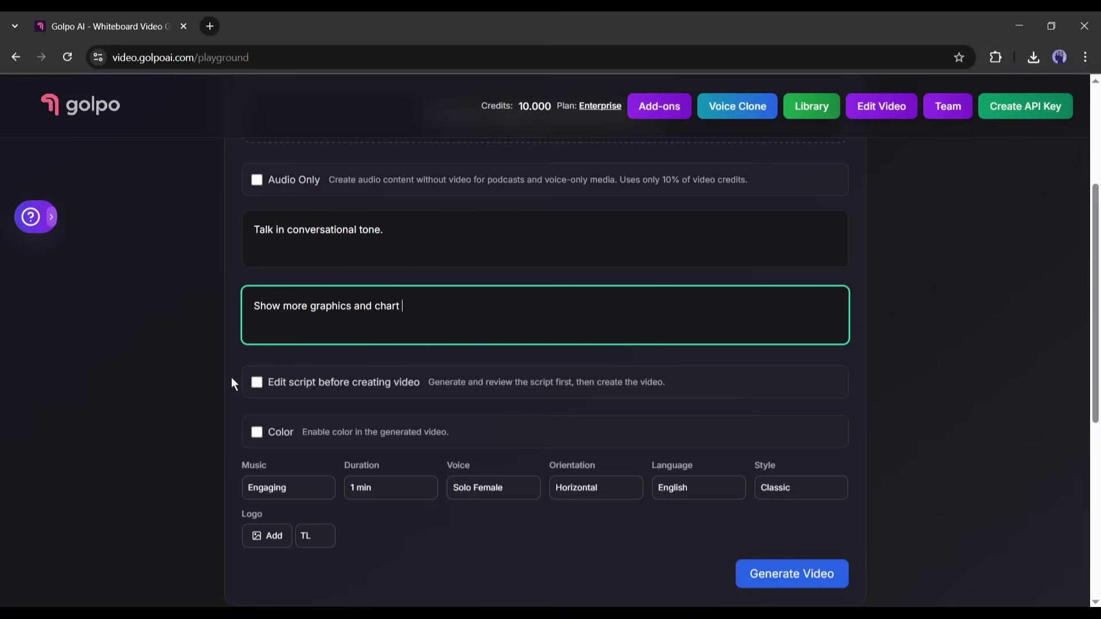
Step: Set the video's music to Documentary and its duration to 2 min
{"action": "scroll", "coordinate": [252, 388], "scroll_direction": "down", "scroll_amount": 1}
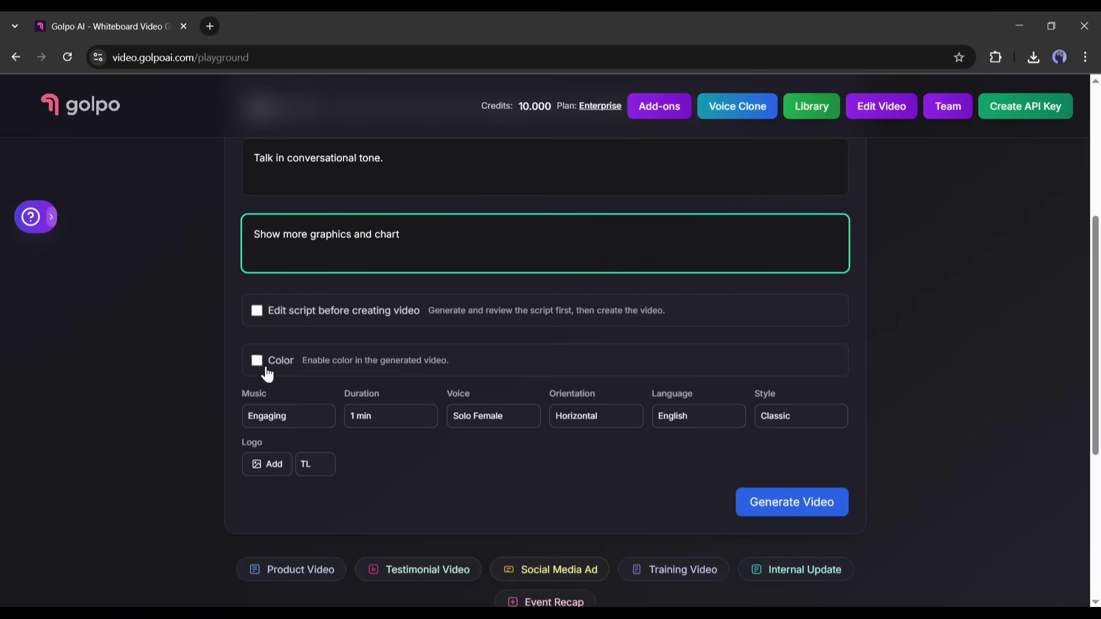
{"action": "left_click", "coordinate": [303, 417]}
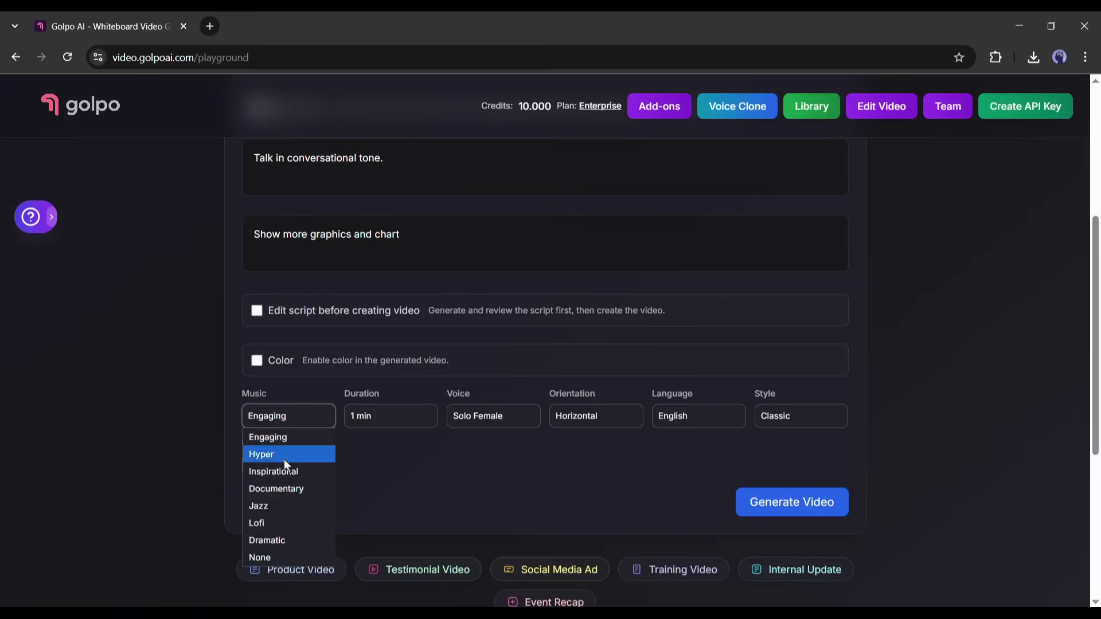
{"action": "left_click", "coordinate": [298, 490]}
{"action": "left_click", "coordinate": [408, 421]}
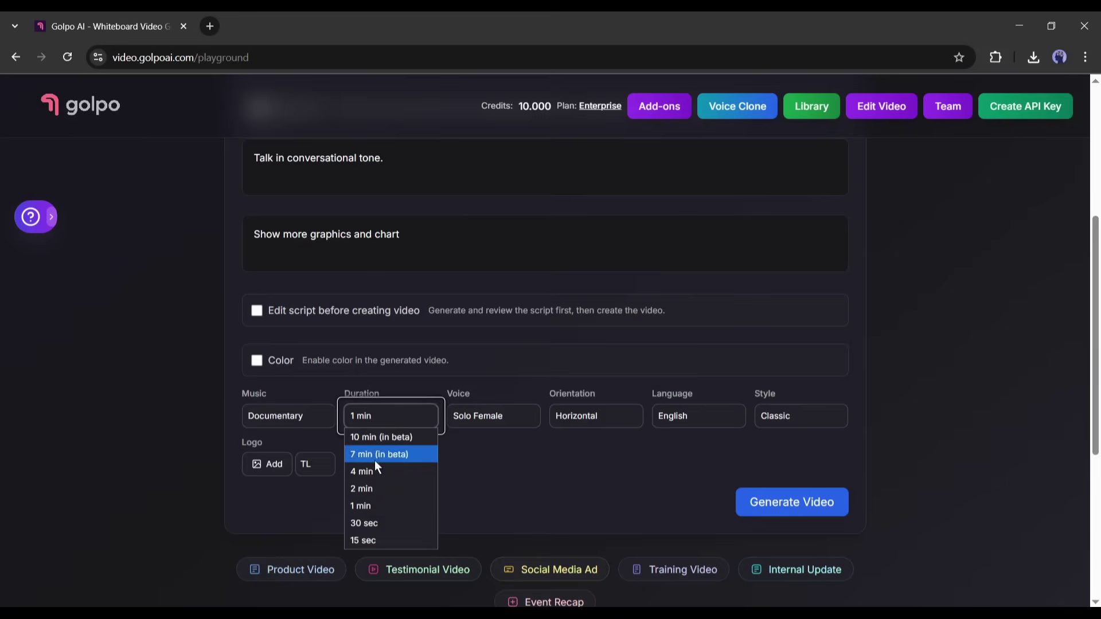
{"action": "left_click", "coordinate": [393, 489]}
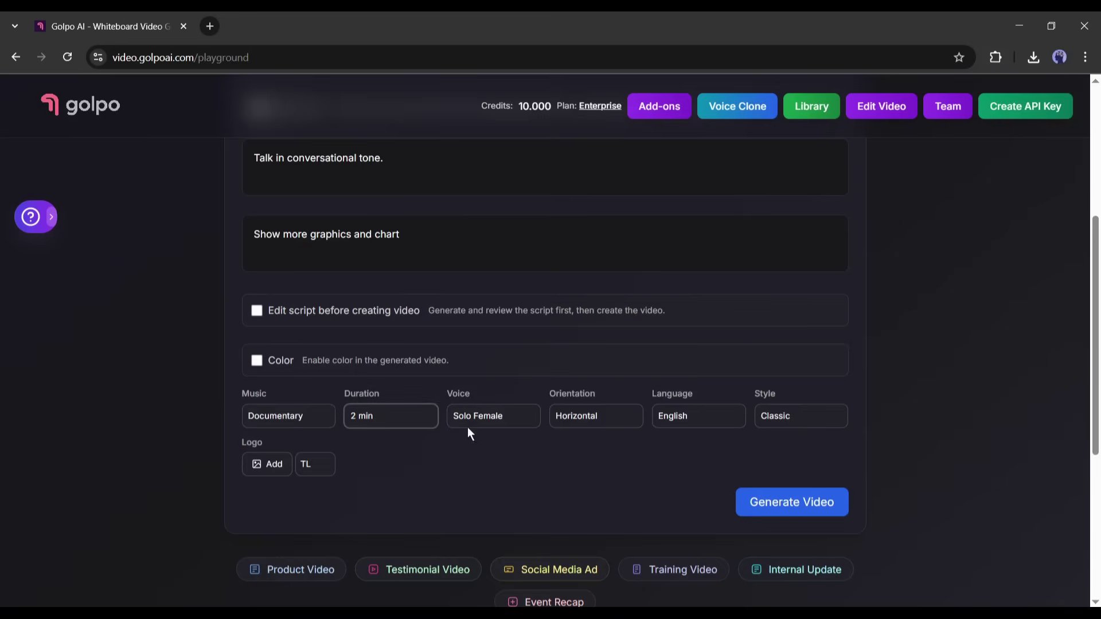
Step: Choose the Solo Female voice and the Horizontal orientation for the video
{"action": "left_click", "coordinate": [509, 423]}
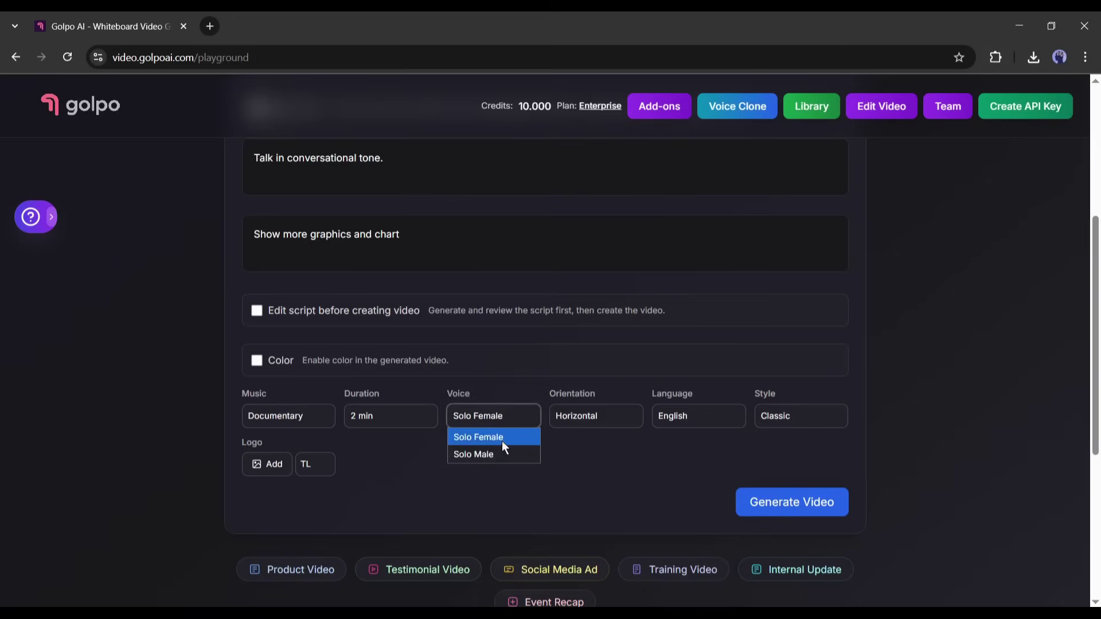
{"action": "left_click", "coordinate": [501, 439]}
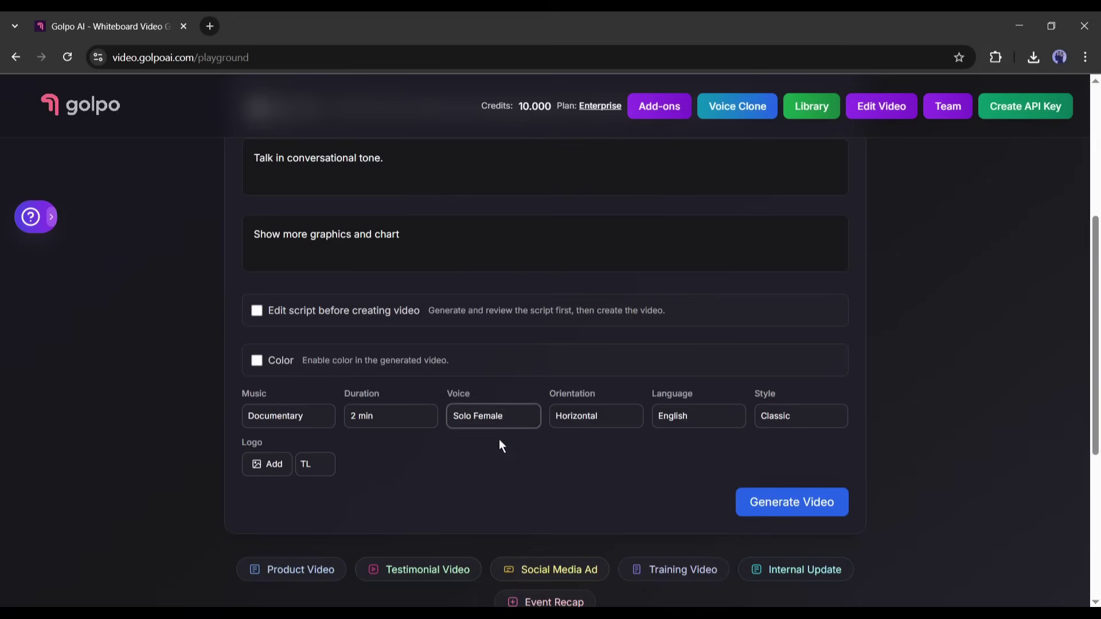
{"action": "left_click", "coordinate": [574, 425]}
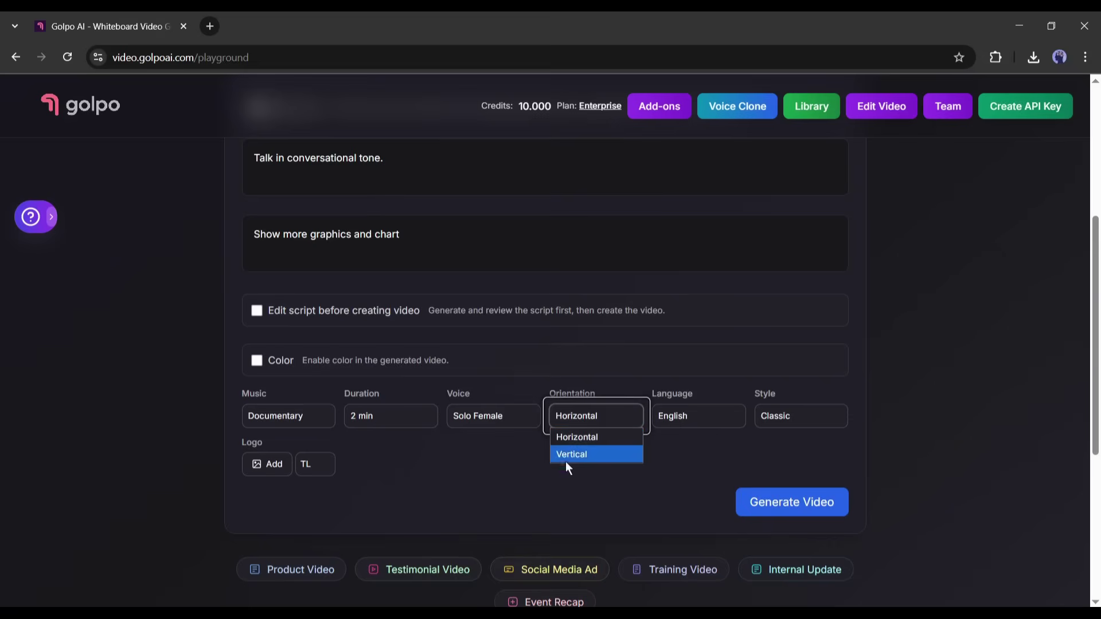
{"action": "left_click", "coordinate": [587, 440]}
Step: Browse the available video languages and keep English
{"action": "left_click", "coordinate": [679, 415]}
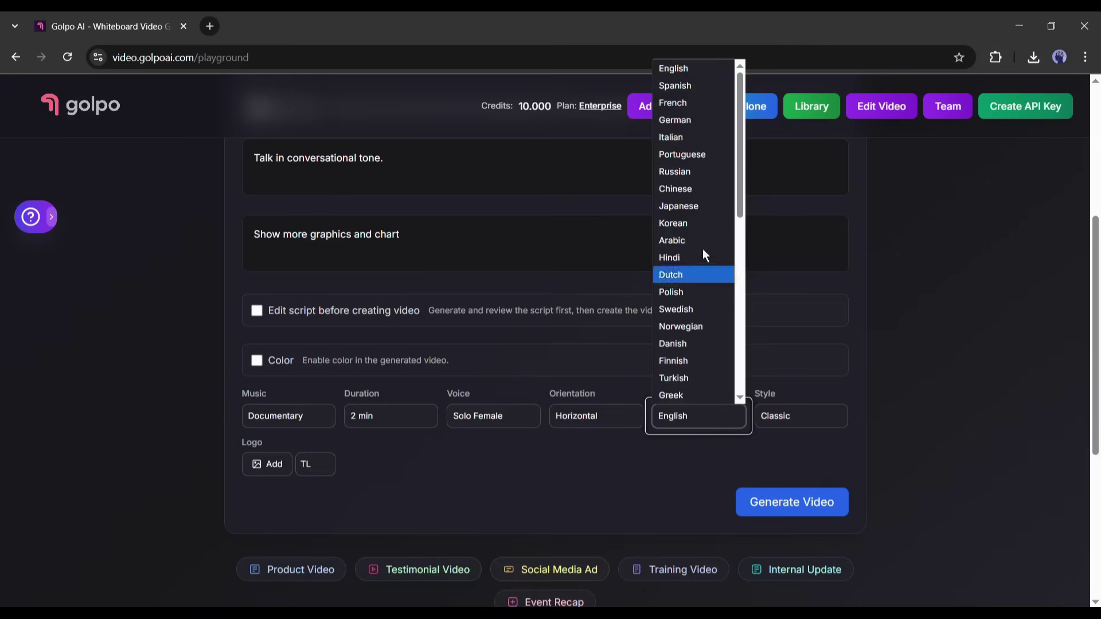
{"action": "scroll", "coordinate": [686, 172], "scroll_direction": "down", "scroll_amount": 7}
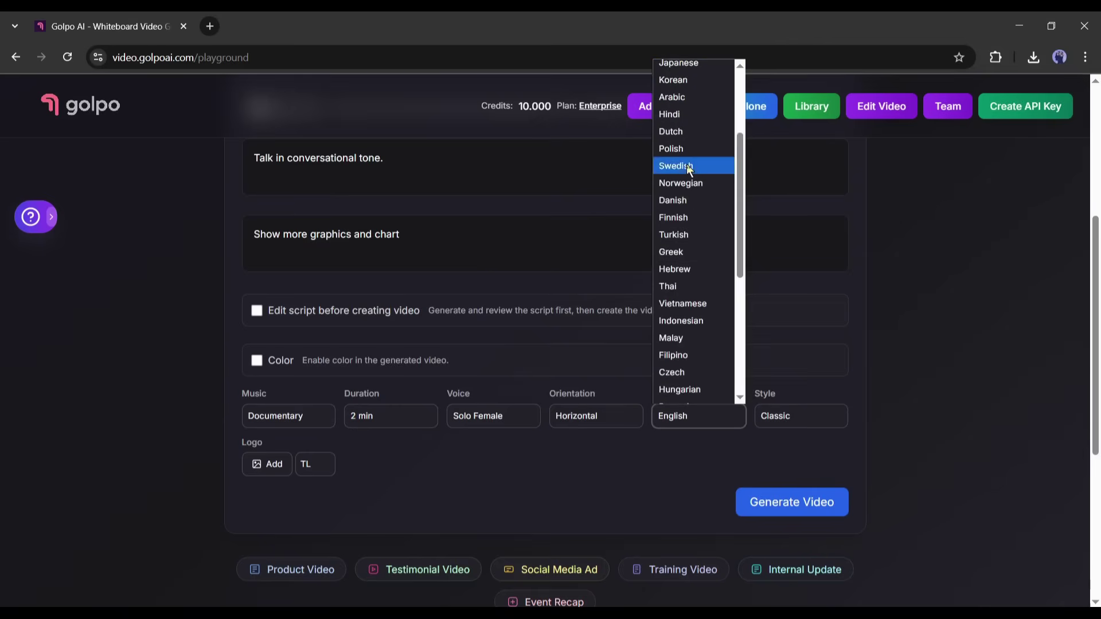
{"action": "scroll", "coordinate": [702, 286], "scroll_direction": "up", "scroll_amount": 7}
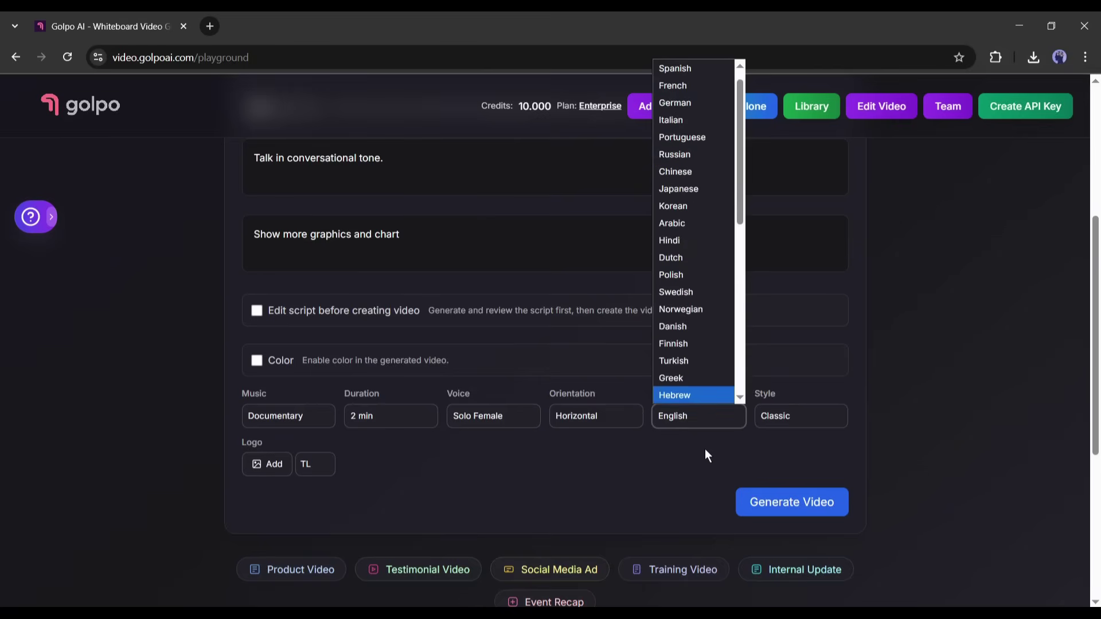
{"action": "left_click", "coordinate": [674, 443]}
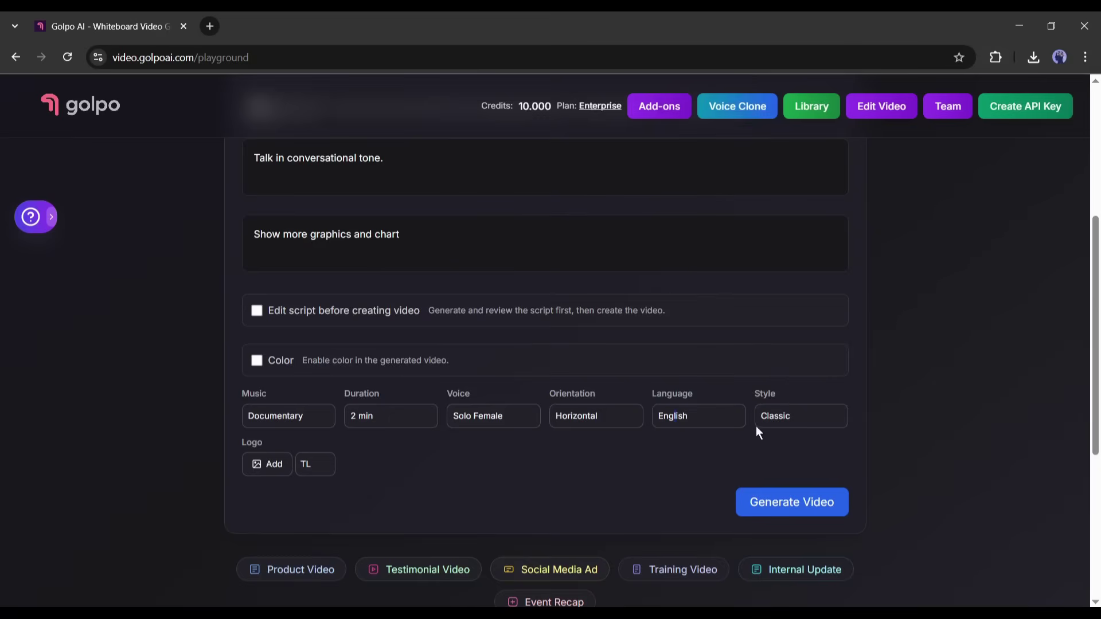
Step: Set the video style to Improved (beta) and generate the video
{"action": "left_click", "coordinate": [779, 418]}
{"action": "left_click", "coordinate": [258, 469]}
{"action": "scroll", "coordinate": [321, 378], "scroll_direction": "down", "scroll_amount": 4}
{"action": "scroll", "coordinate": [321, 390], "scroll_direction": "up", "scroll_amount": 1}
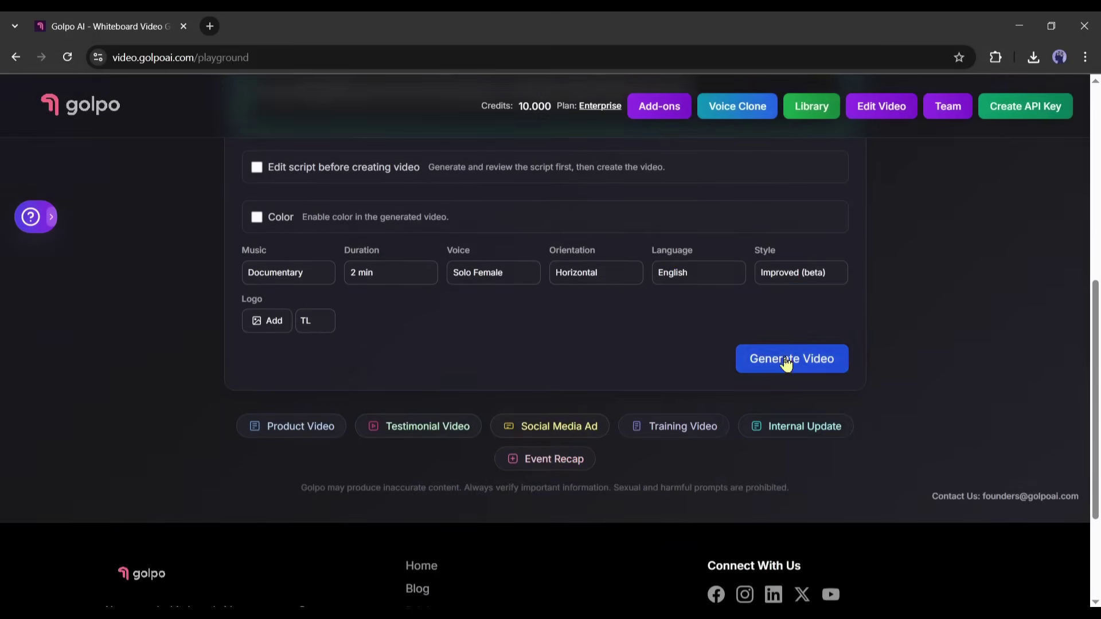
{"action": "left_click", "coordinate": [785, 360]}
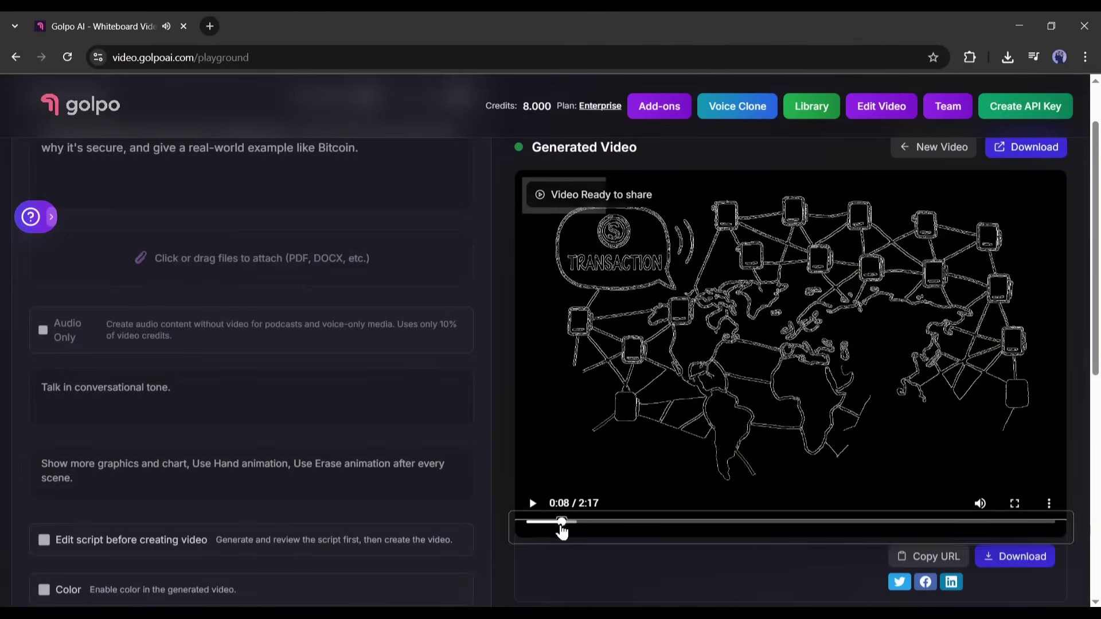
Step: Play the generated blockchain video and skip ahead to 0:51 to check its scenes
{"action": "left_click", "coordinate": [532, 502]}
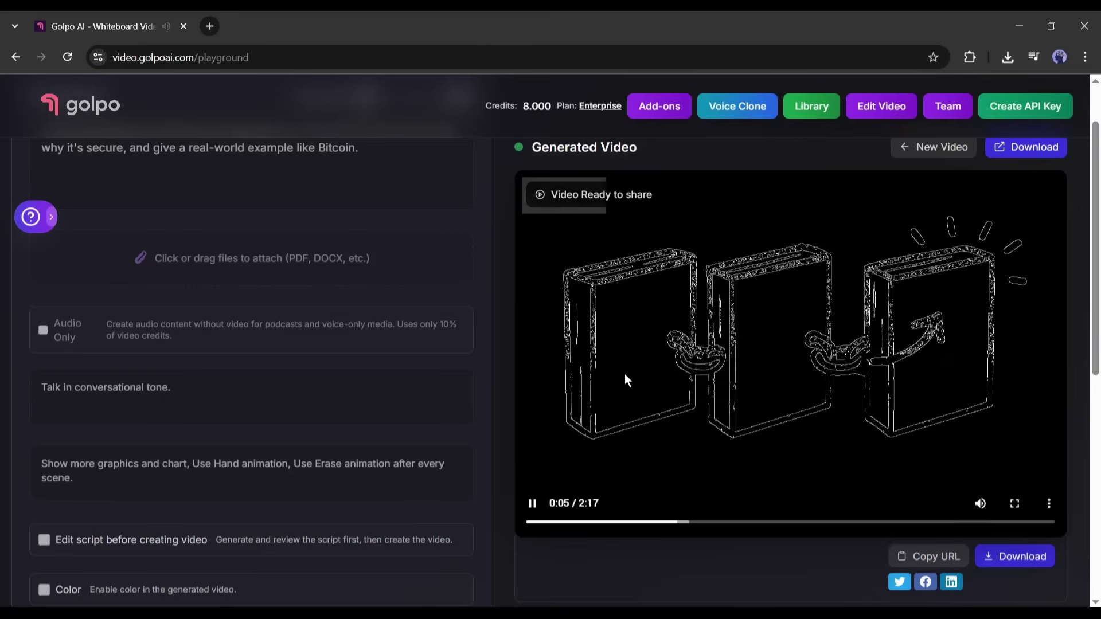
{"action": "left_click", "coordinate": [725, 522]}
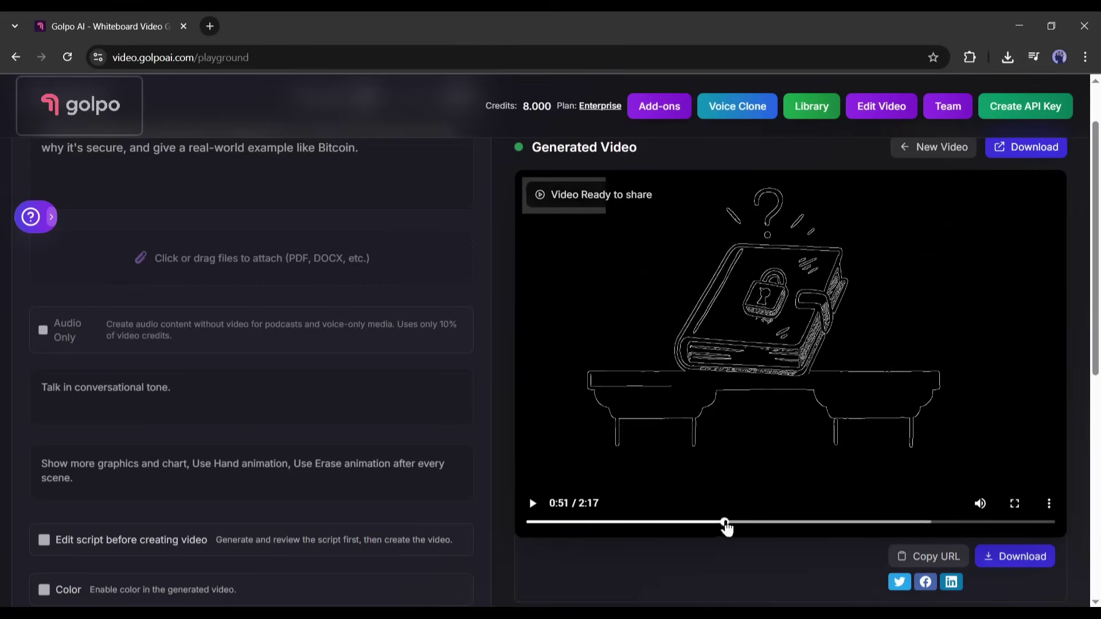
{"action": "scroll", "coordinate": [778, 253], "scroll_direction": "up", "scroll_amount": 2}
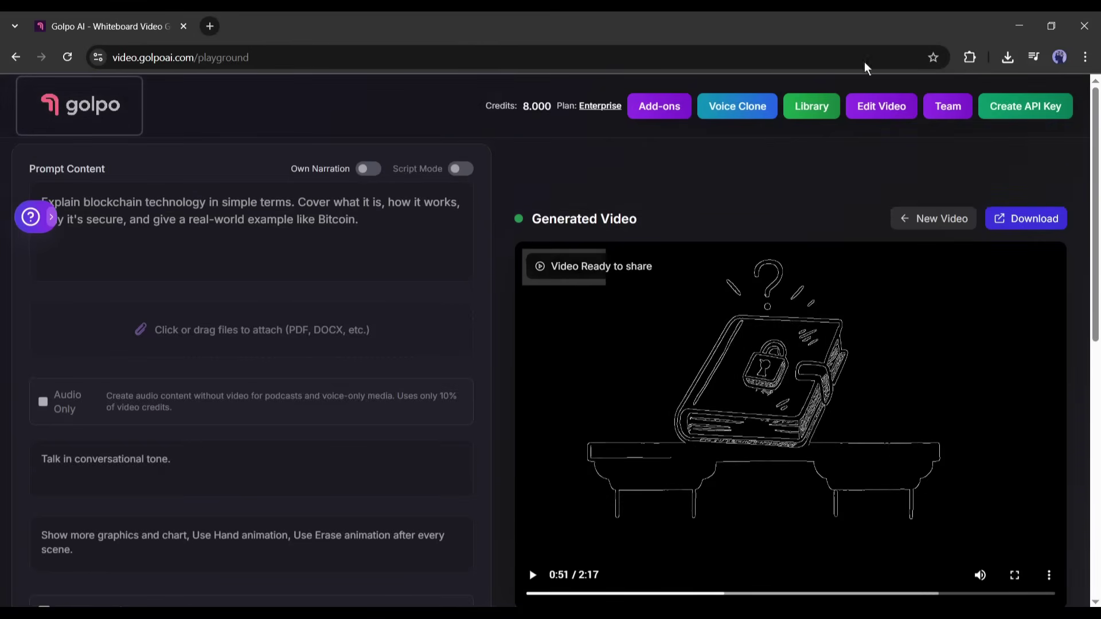
Step: Open the generated blockchain video for editing from the library and look through its clips
{"action": "left_click", "coordinate": [863, 113]}
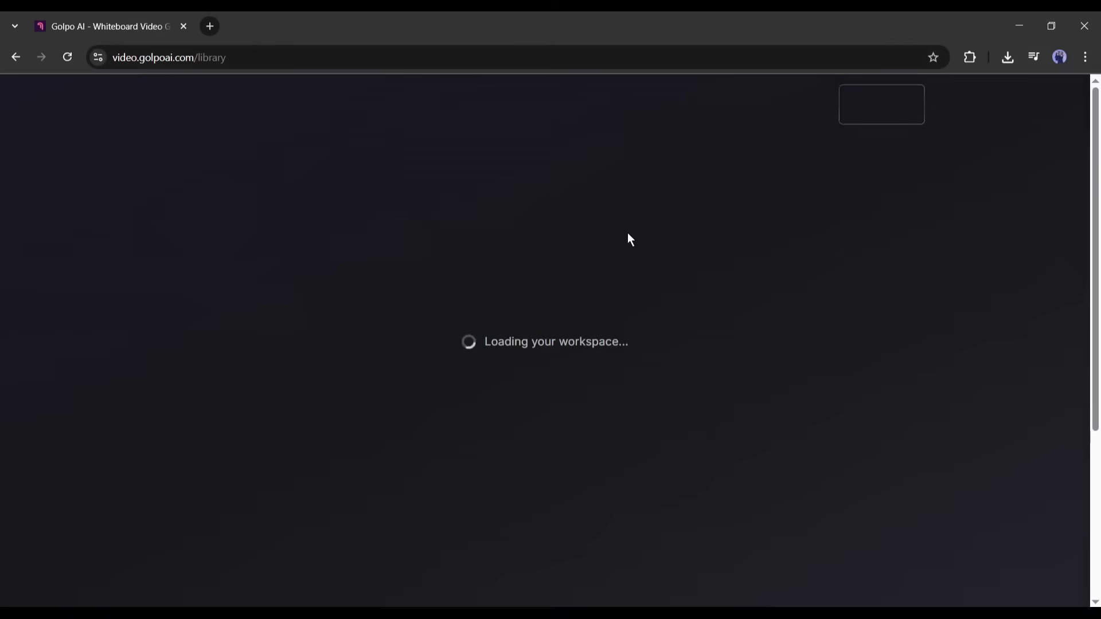
{"action": "left_click", "coordinate": [269, 433]}
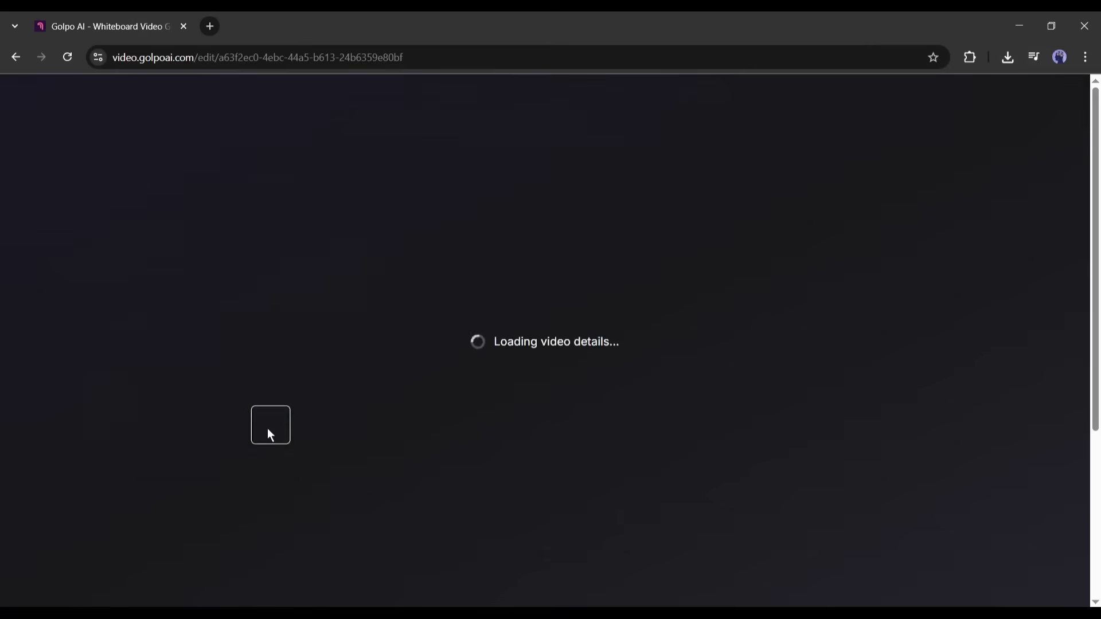
{"action": "scroll", "coordinate": [111, 358], "scroll_direction": "down", "scroll_amount": 5}
{"action": "scroll", "coordinate": [111, 358], "scroll_direction": "up", "scroll_amount": 5}
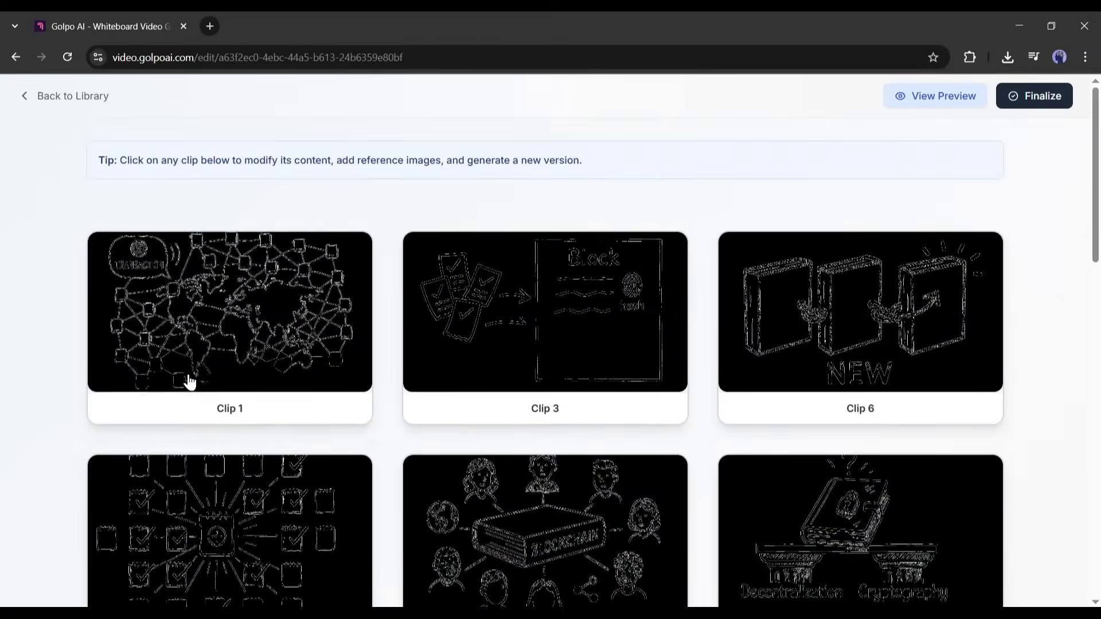
{"action": "scroll", "coordinate": [246, 344], "scroll_direction": "down", "scroll_amount": 15}
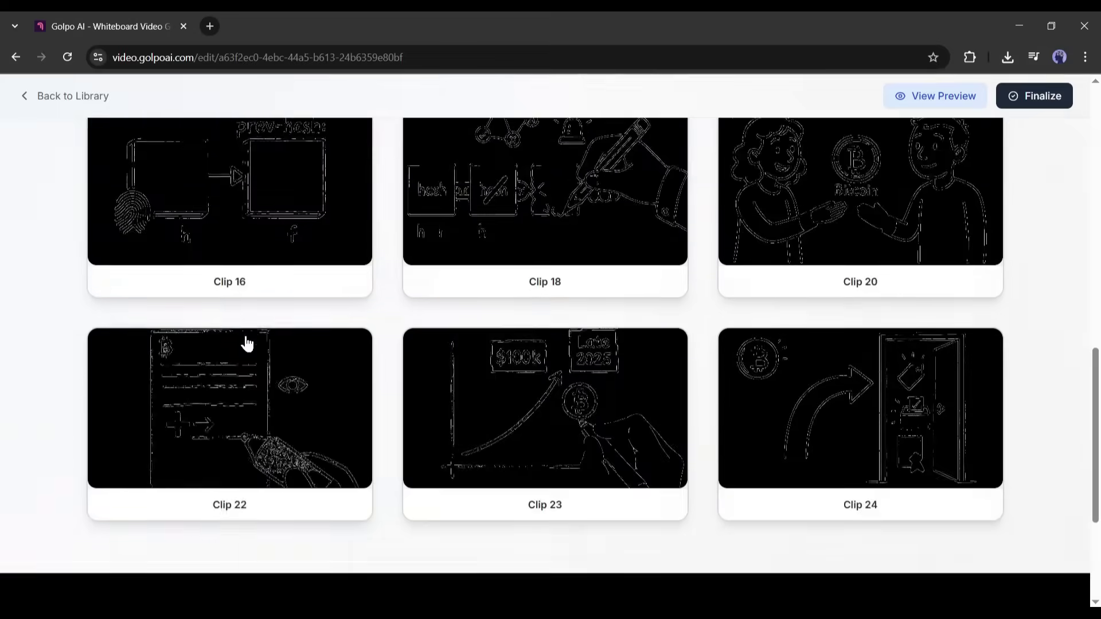
{"action": "scroll", "coordinate": [246, 344], "scroll_direction": "up", "scroll_amount": 15}
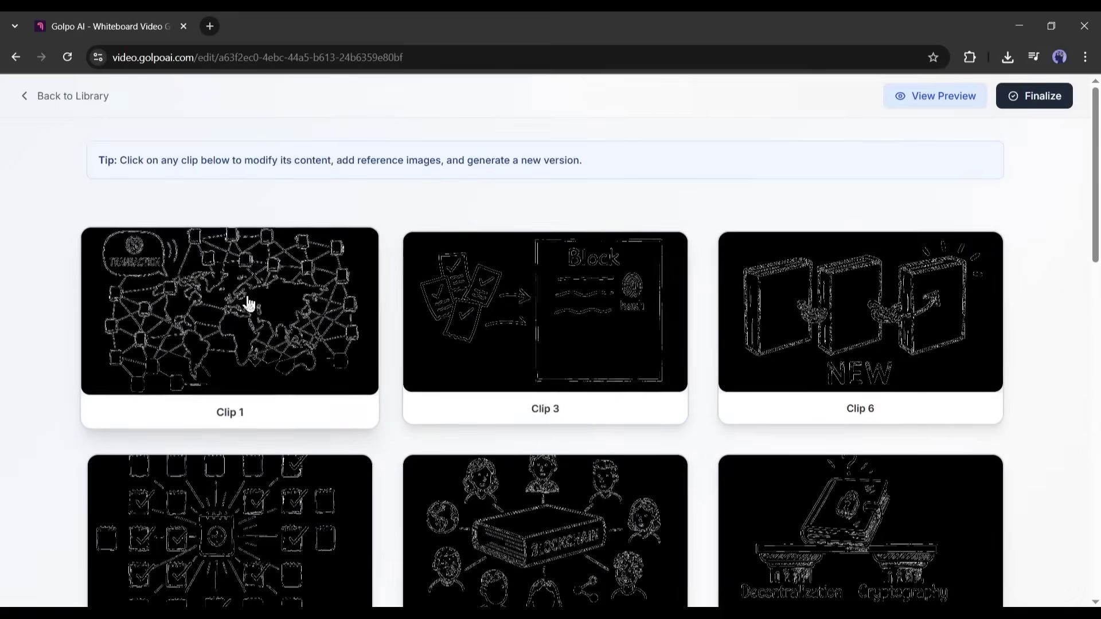
{"action": "scroll", "coordinate": [214, 344], "scroll_direction": "down", "scroll_amount": 1}
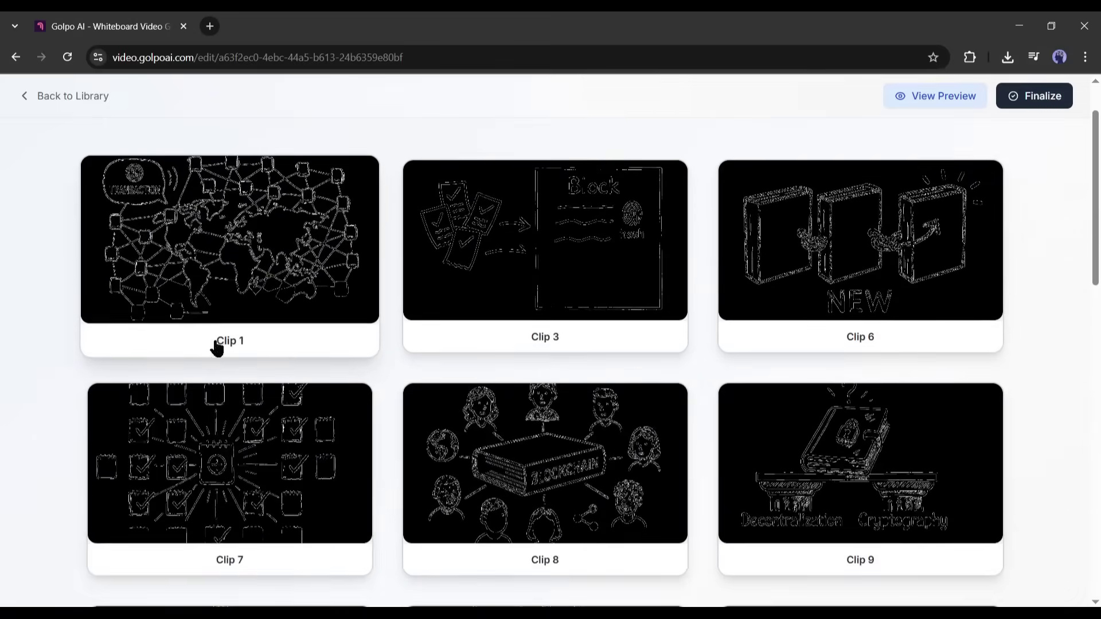
Step: Generate an edited version of the connected-nodes network clip with the edit description "Change the blocks as like databases"
{"action": "left_click", "coordinate": [518, 459]}
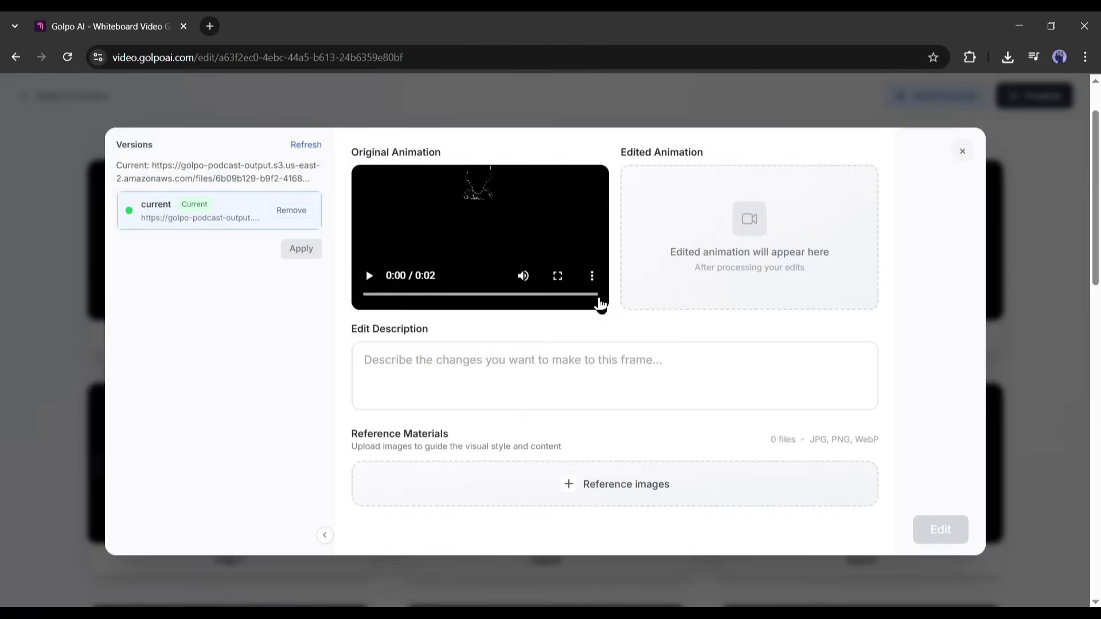
{"action": "left_click", "coordinate": [510, 381]}
{"action": "type", "text": "Change "}
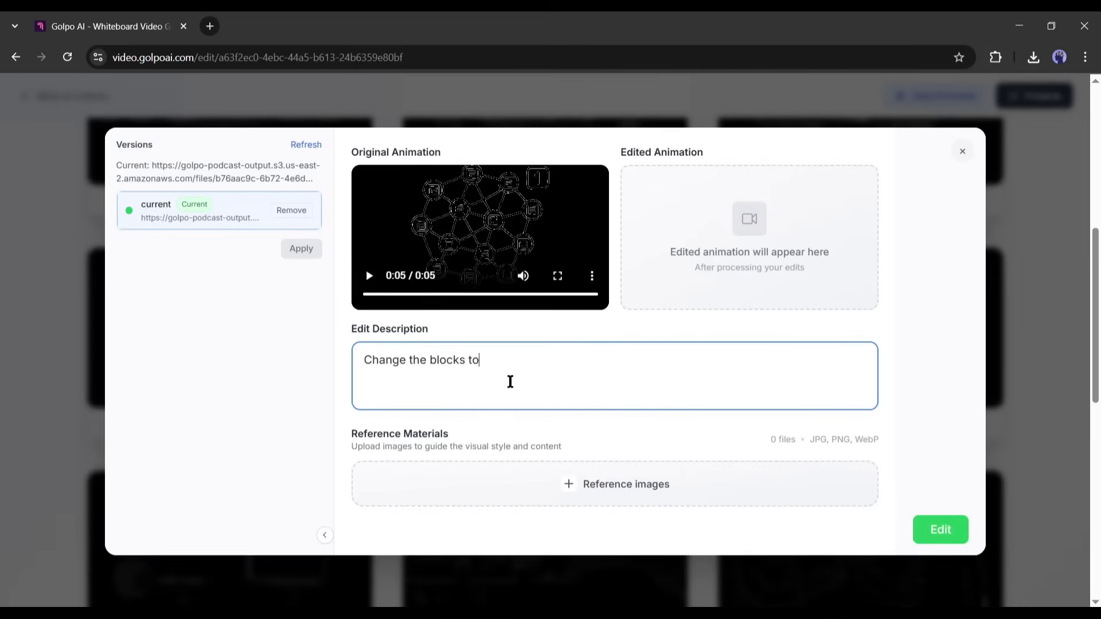
{"action": "type", "text": "the blocks as like databases"}
{"action": "left_click", "coordinate": [940, 529]}
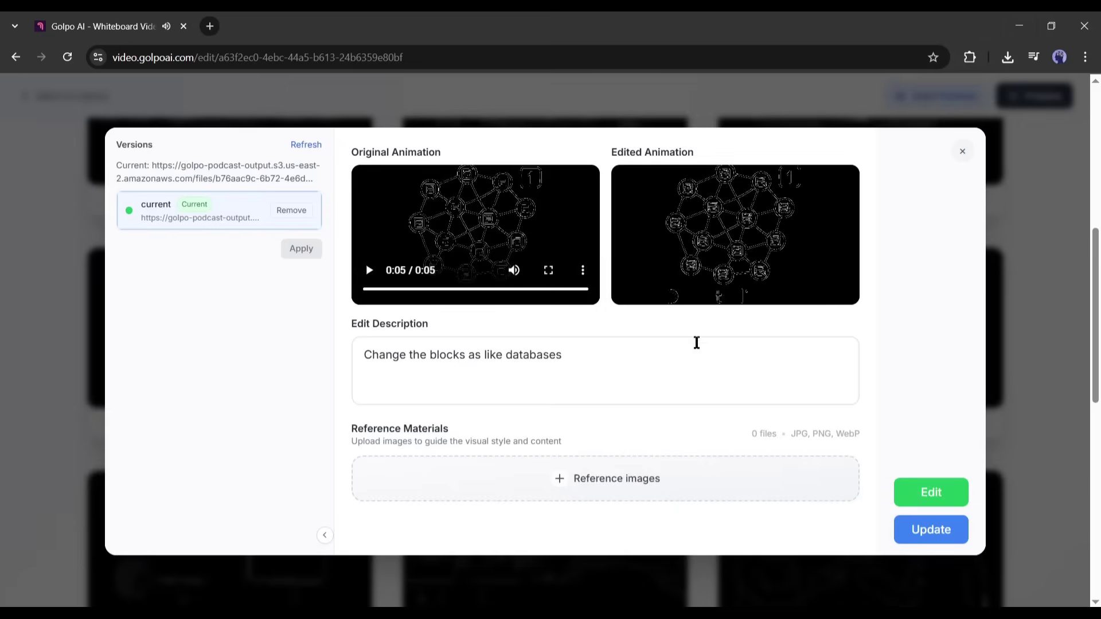
Step: Update the network clip with its edited animation, confirm the change, and return to the video library
{"action": "left_click", "coordinate": [930, 533]}
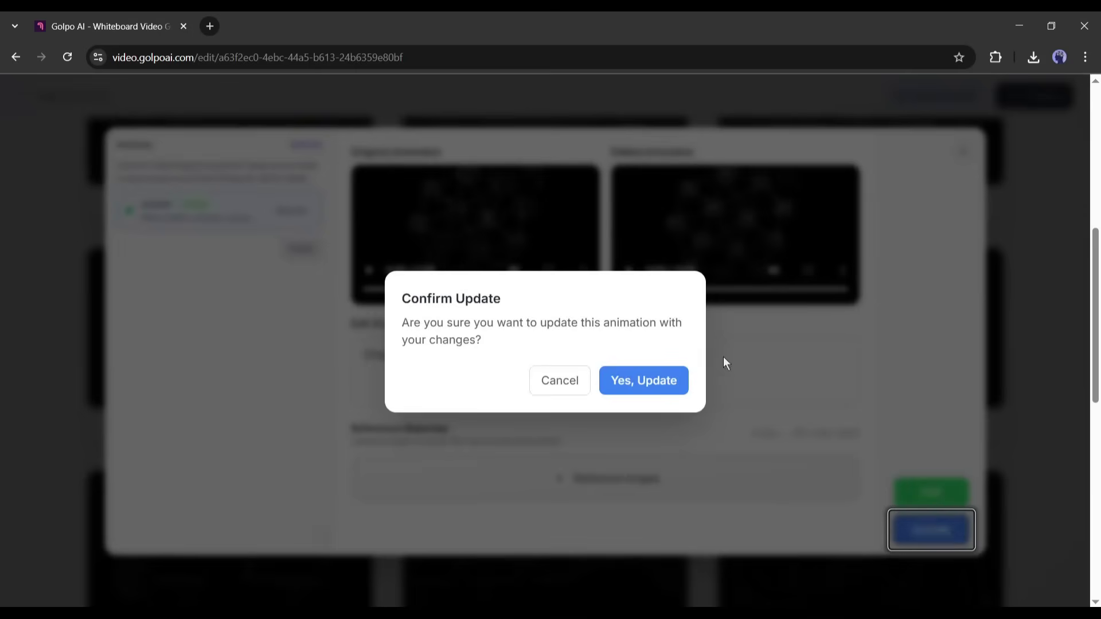
{"action": "left_click", "coordinate": [658, 383]}
{"action": "scroll", "coordinate": [290, 347], "scroll_direction": "down", "scroll_amount": 20}
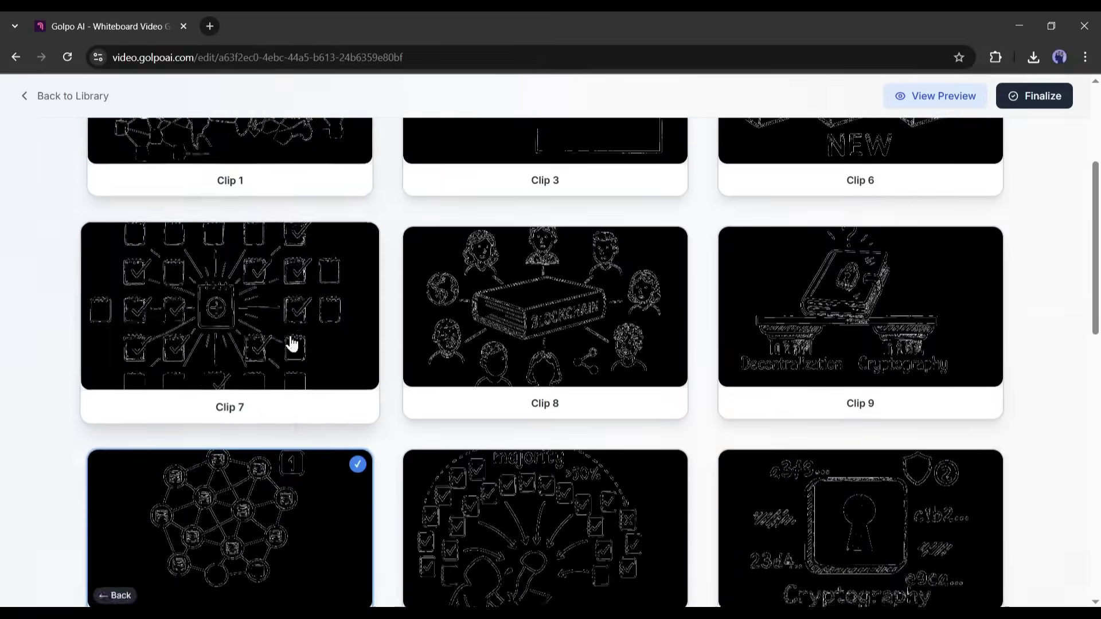
{"action": "key", "text": "alt+Left"}
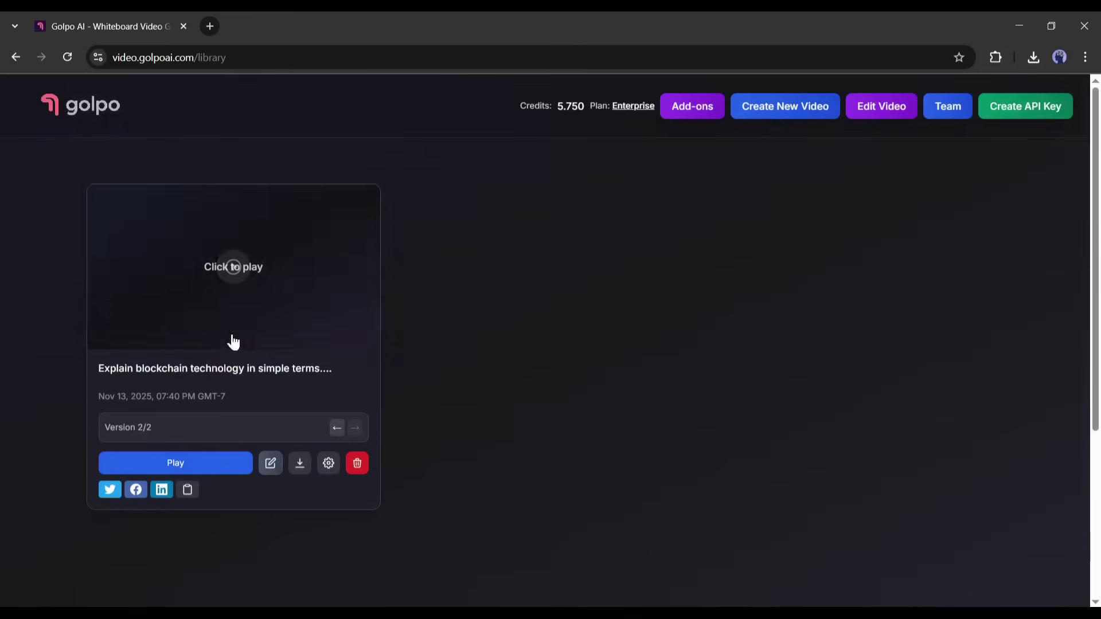